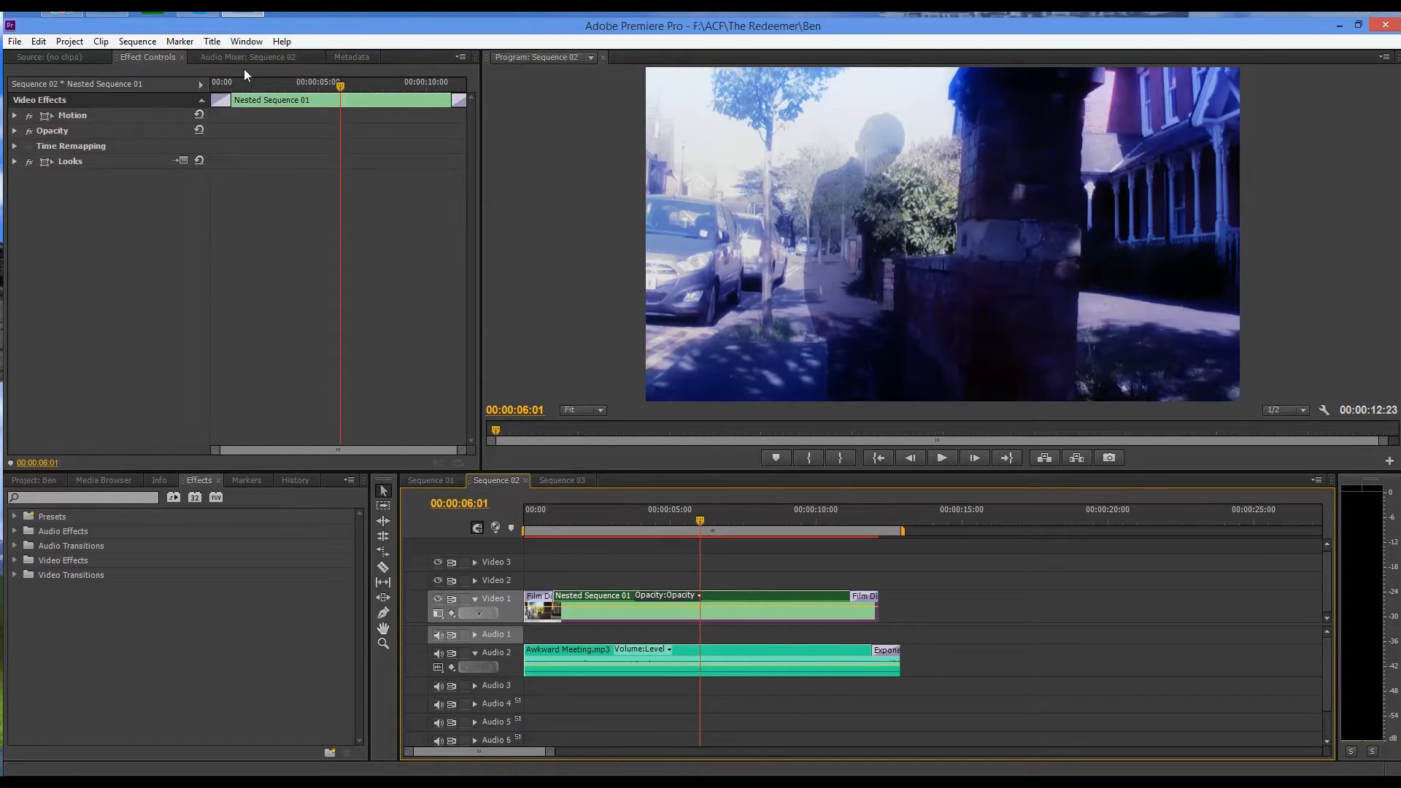
# Start a media export of Sequence 02 and set the export format to H.264.
pyautogui.click(14, 43)
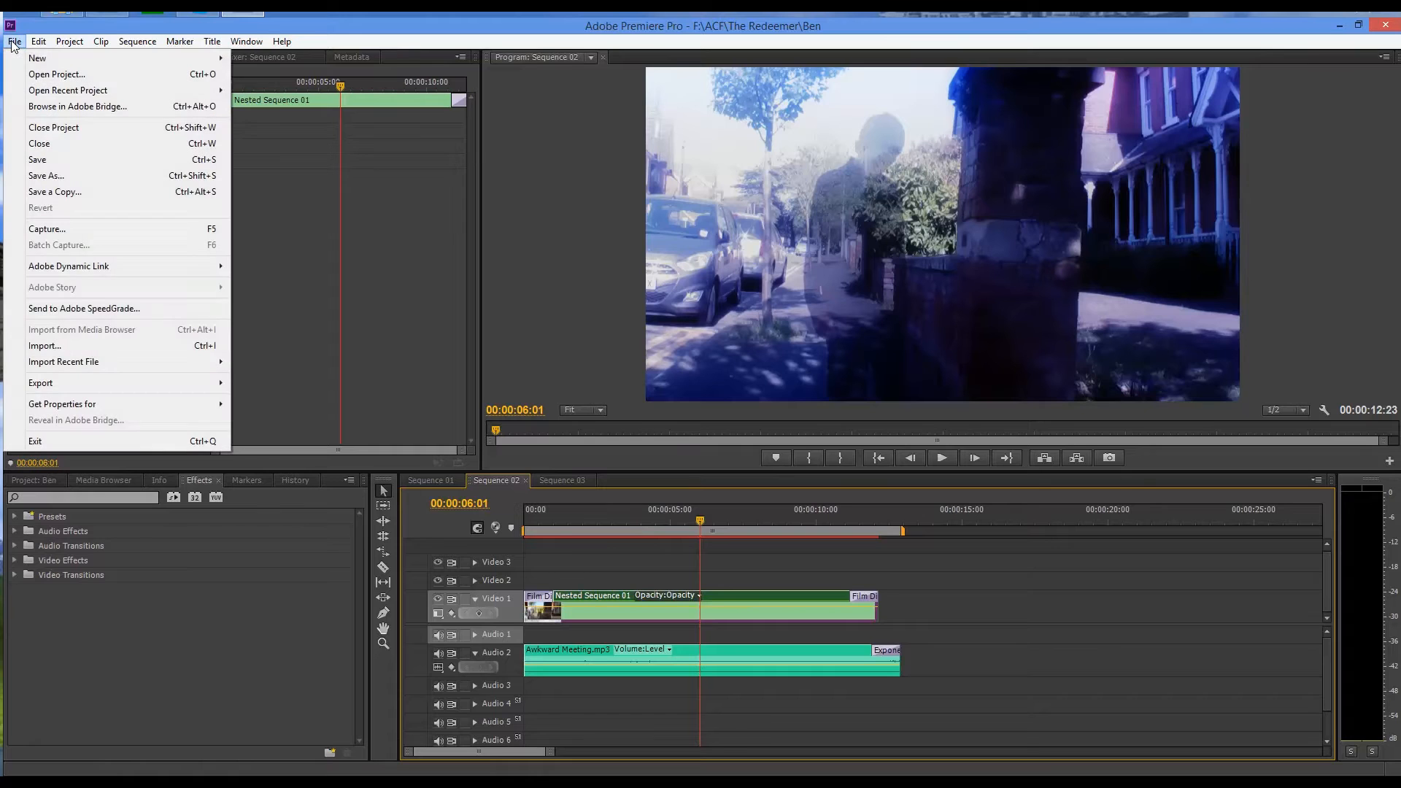
pyautogui.moveTo(76, 383)
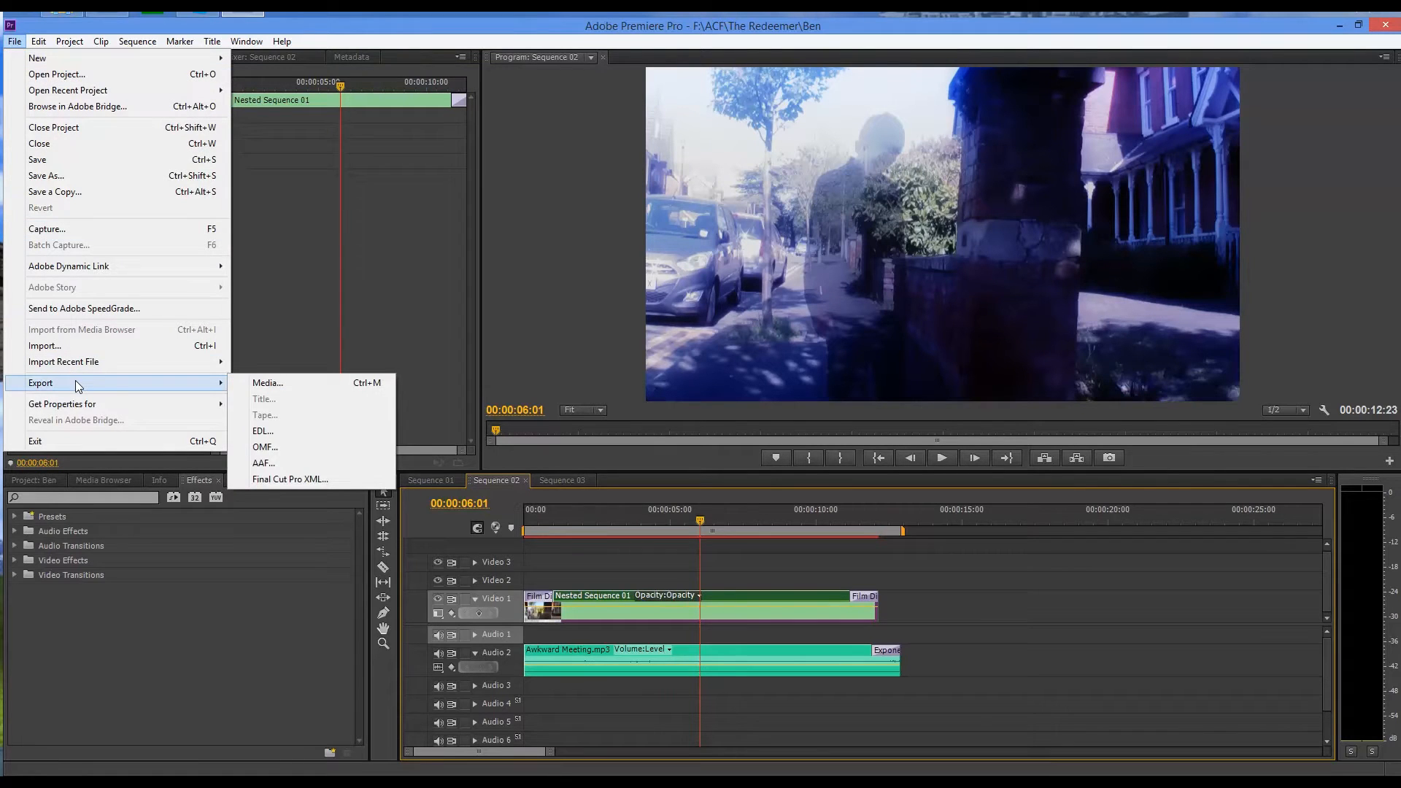
pyautogui.click(267, 384)
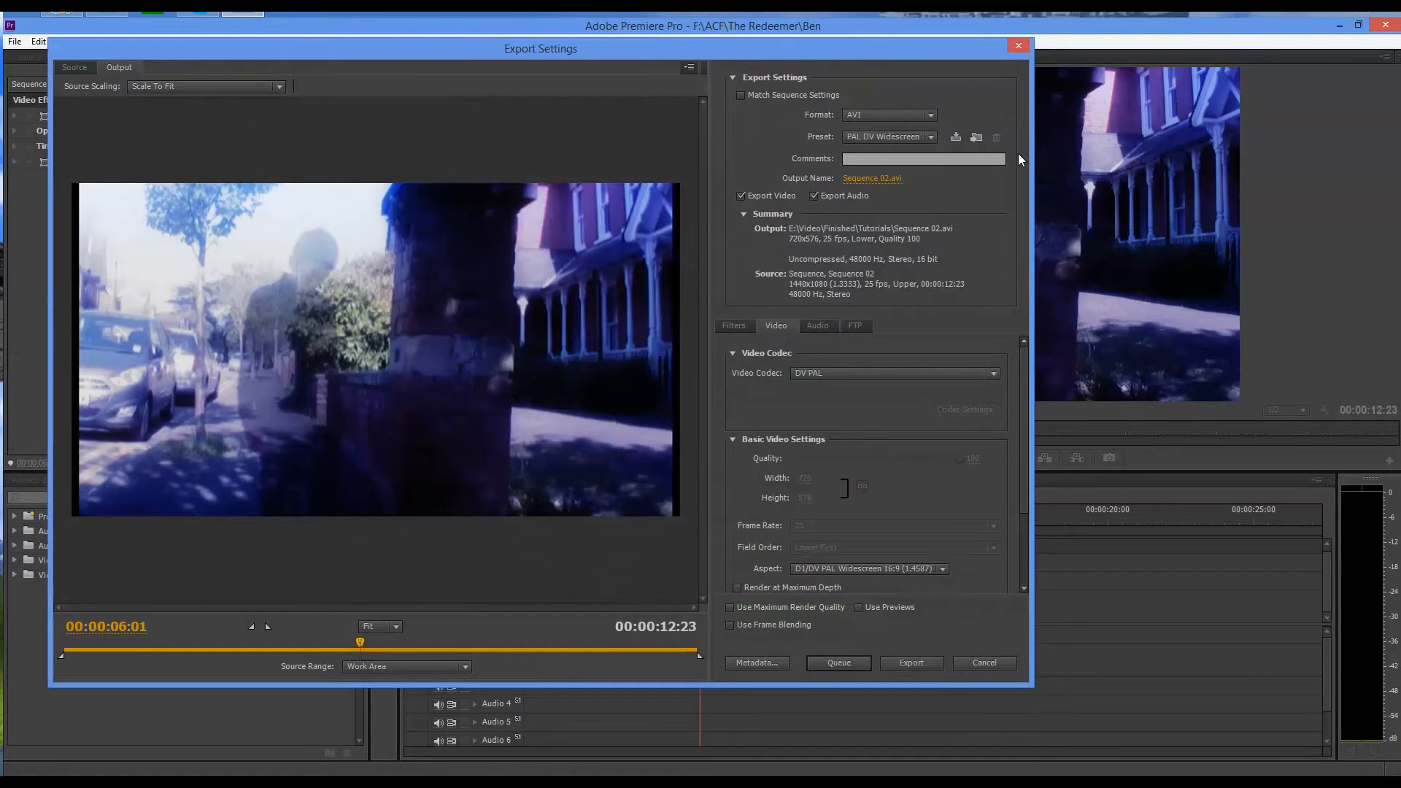
pyautogui.click(871, 116)
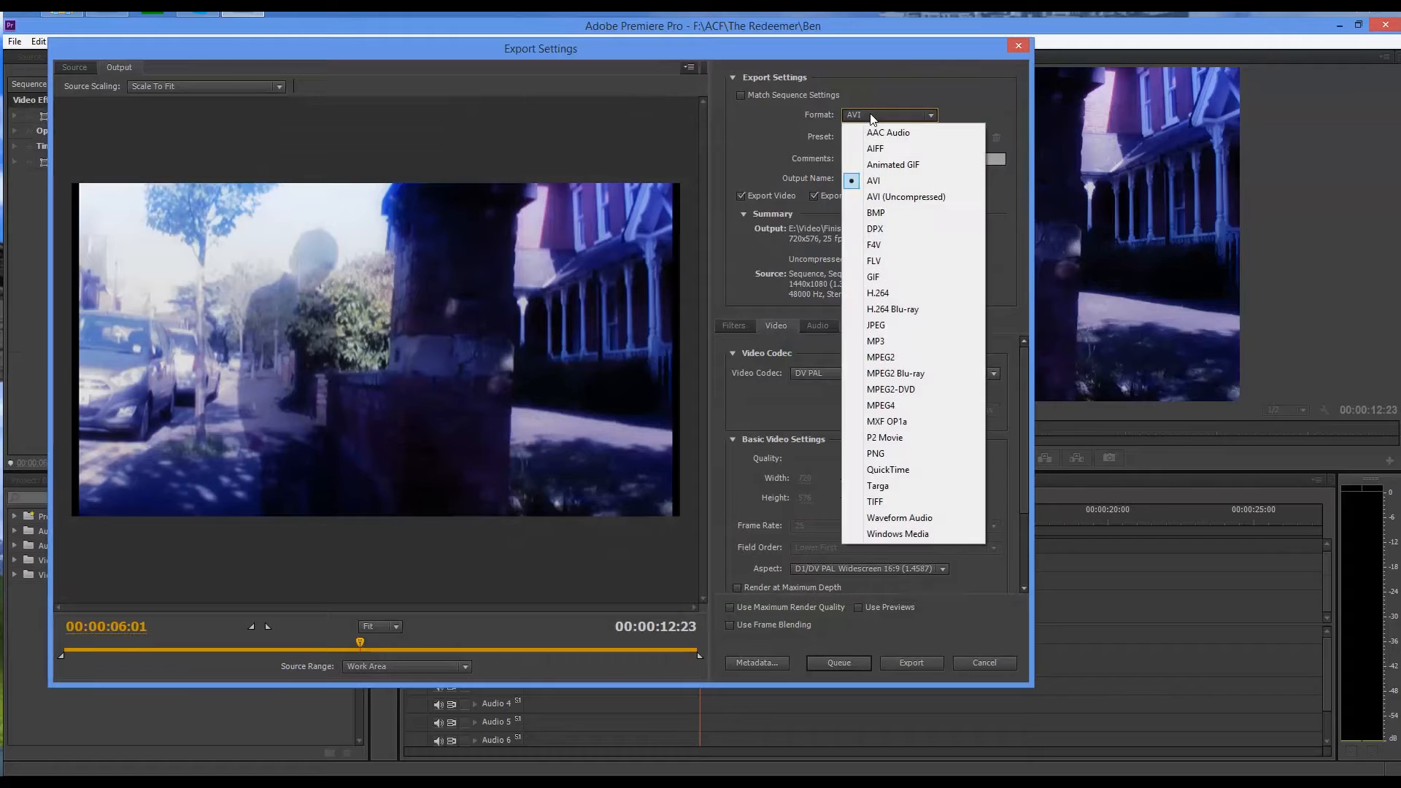
pyautogui.click(921, 292)
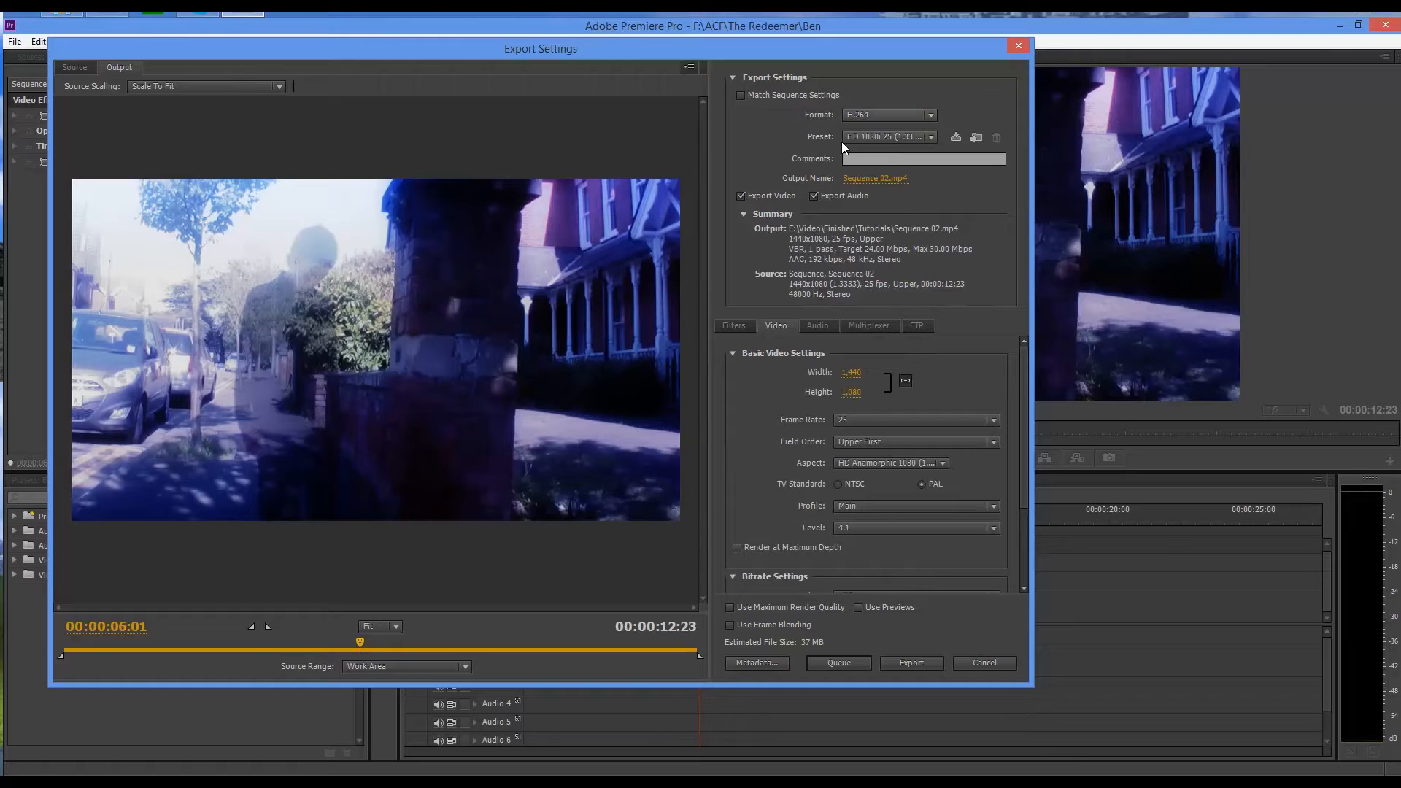
# Set the output file to Little Ghost in the Videos > Finished folder.
pyautogui.click(868, 181)
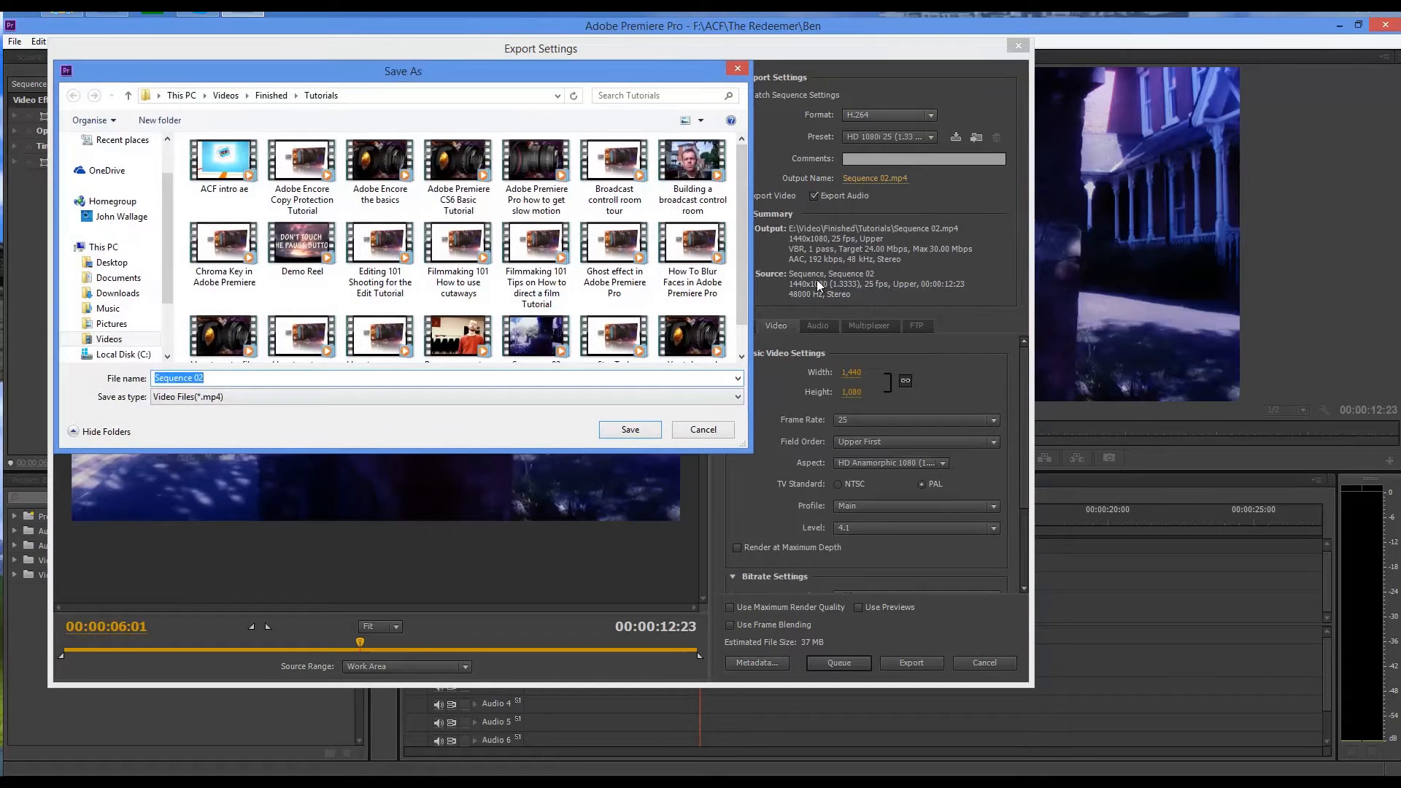
pyautogui.click(271, 95)
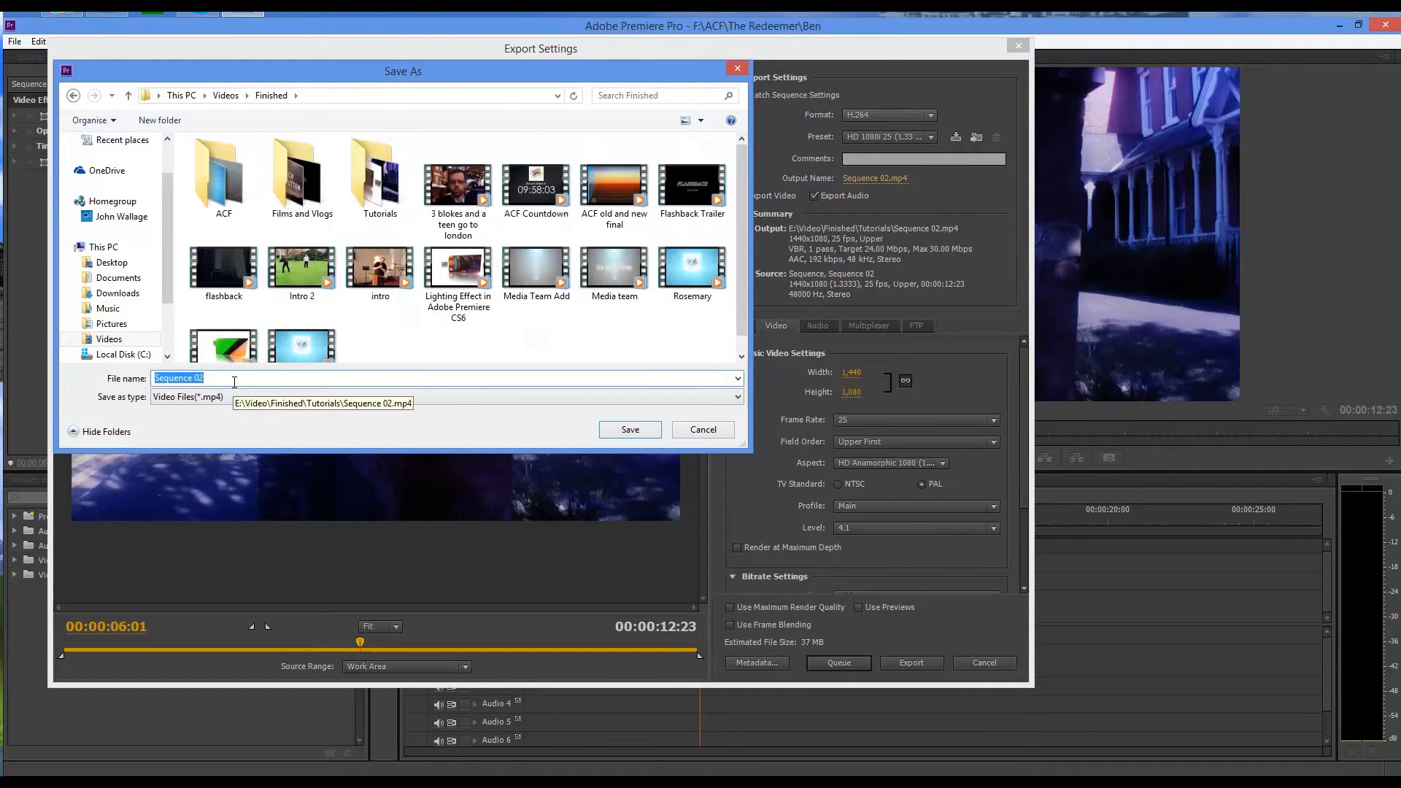
pyautogui.write('Little Ghost')
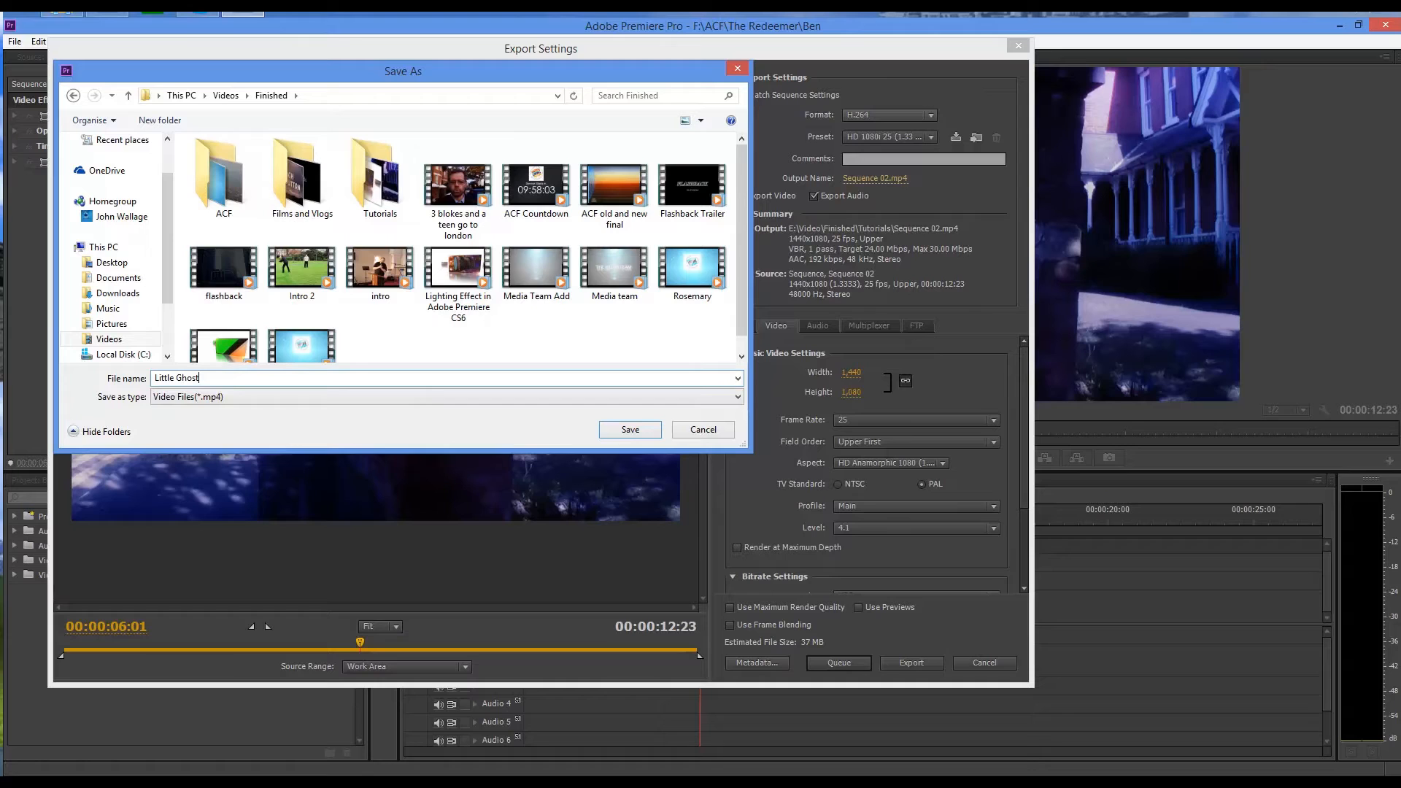
pyautogui.click(639, 433)
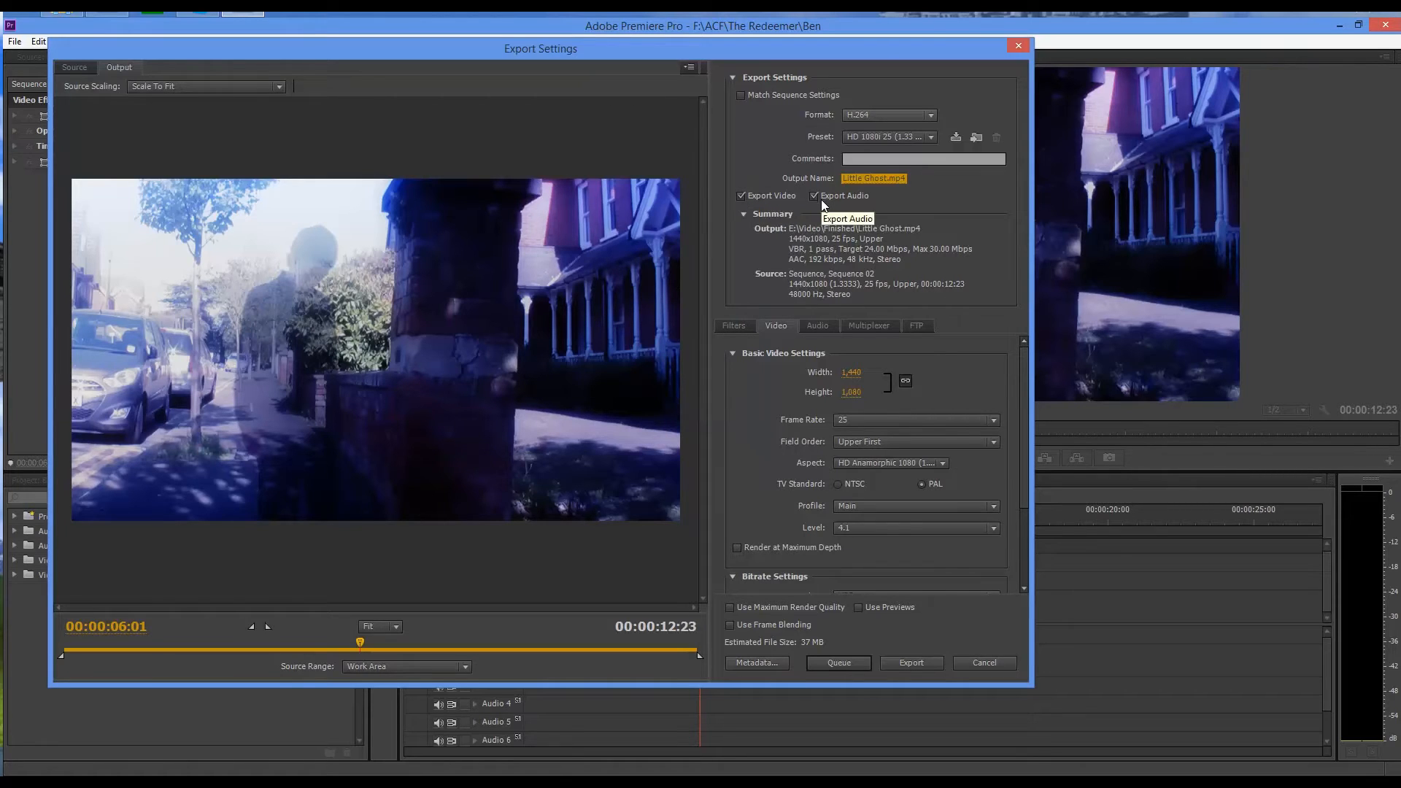
# Set the H.264 video level to 5.1 and the profile to Baseline.
pyautogui.click(737, 327)
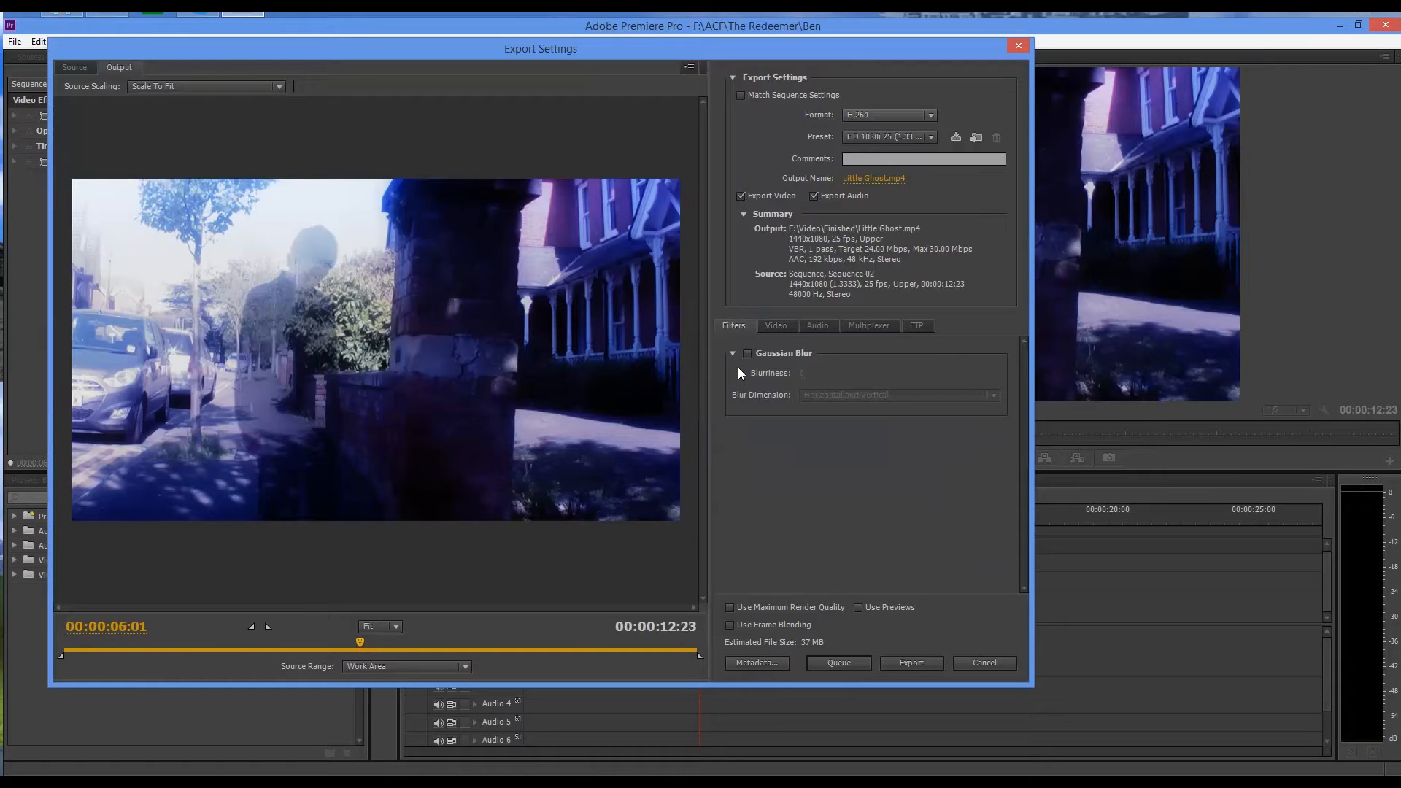
pyautogui.click(775, 331)
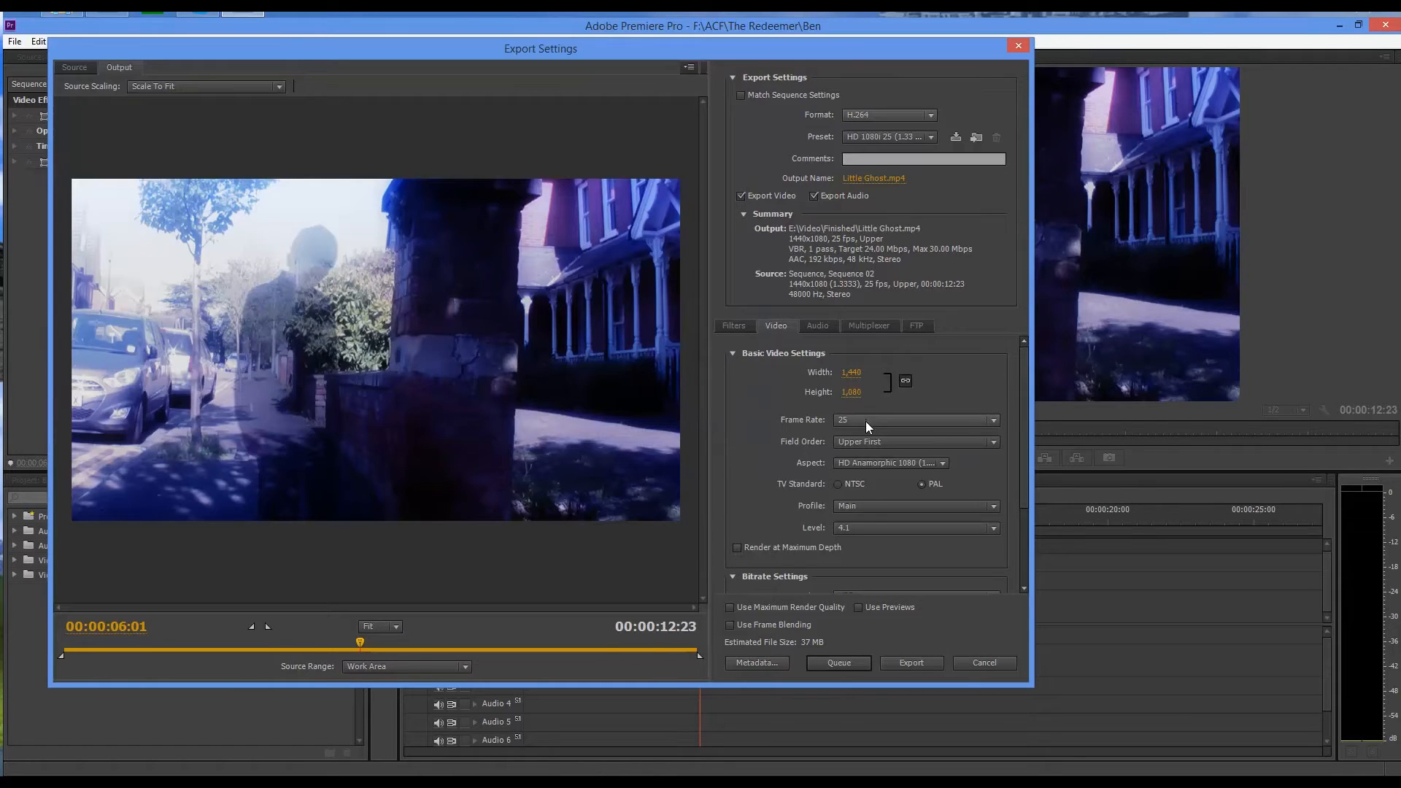
pyautogui.click(856, 528)
pyautogui.click(869, 512)
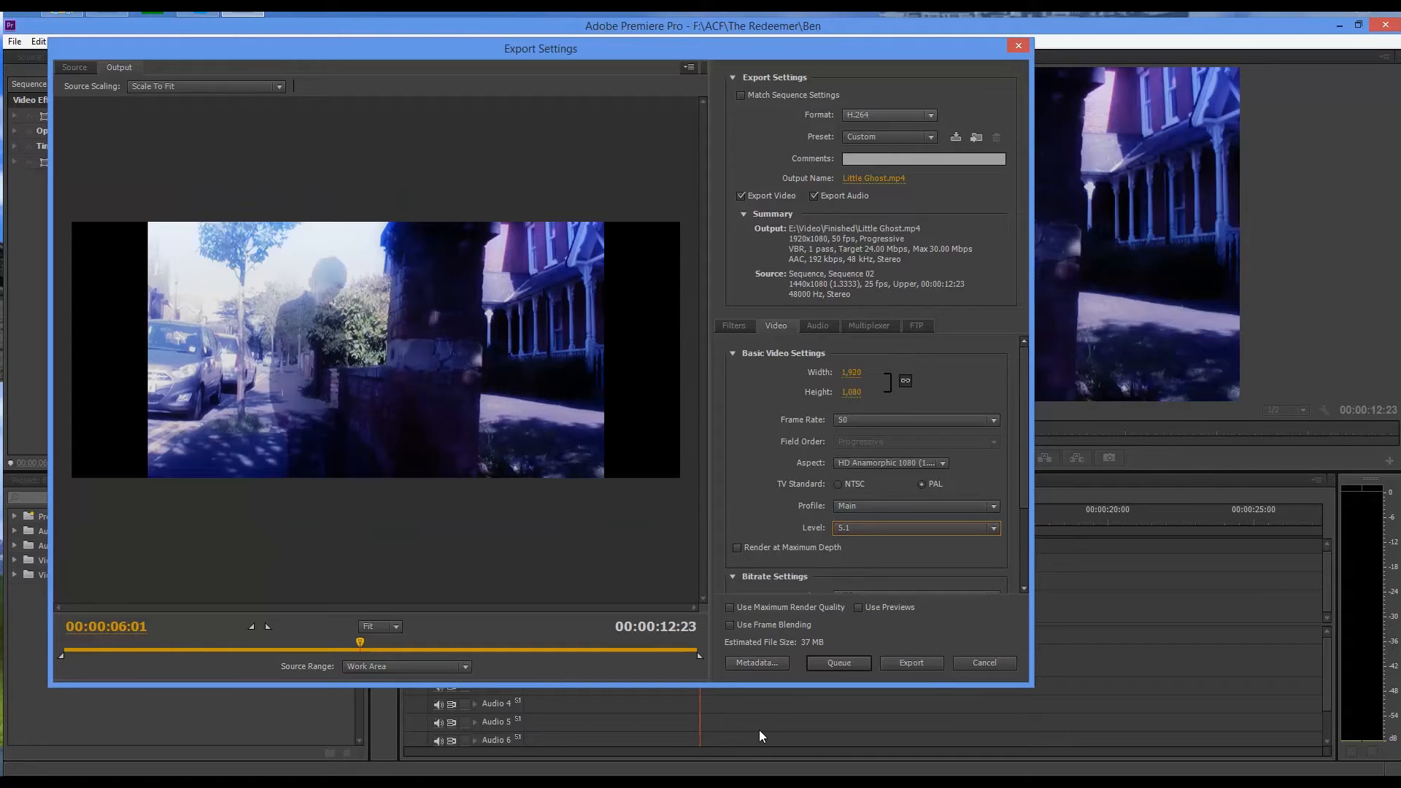
pyautogui.click(949, 506)
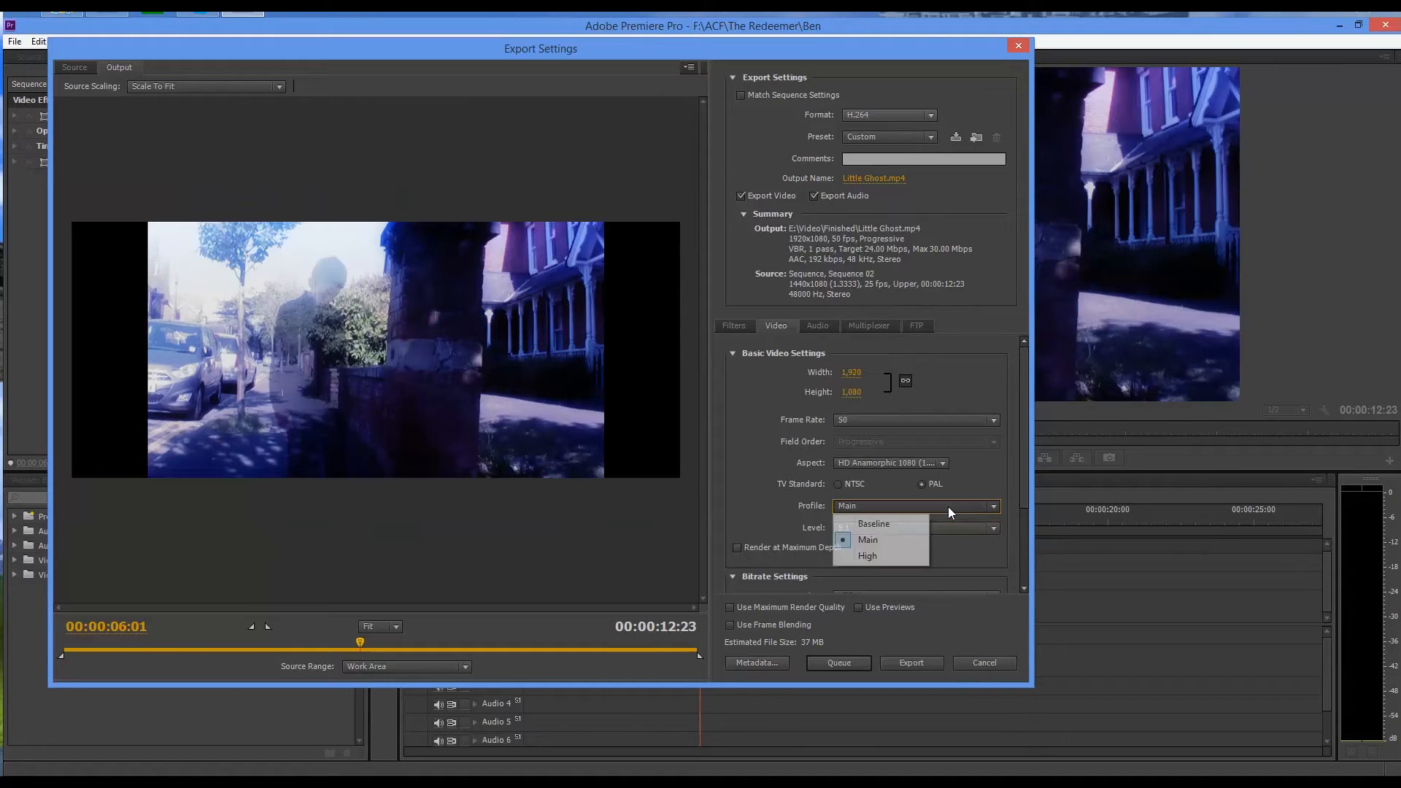
pyautogui.click(874, 526)
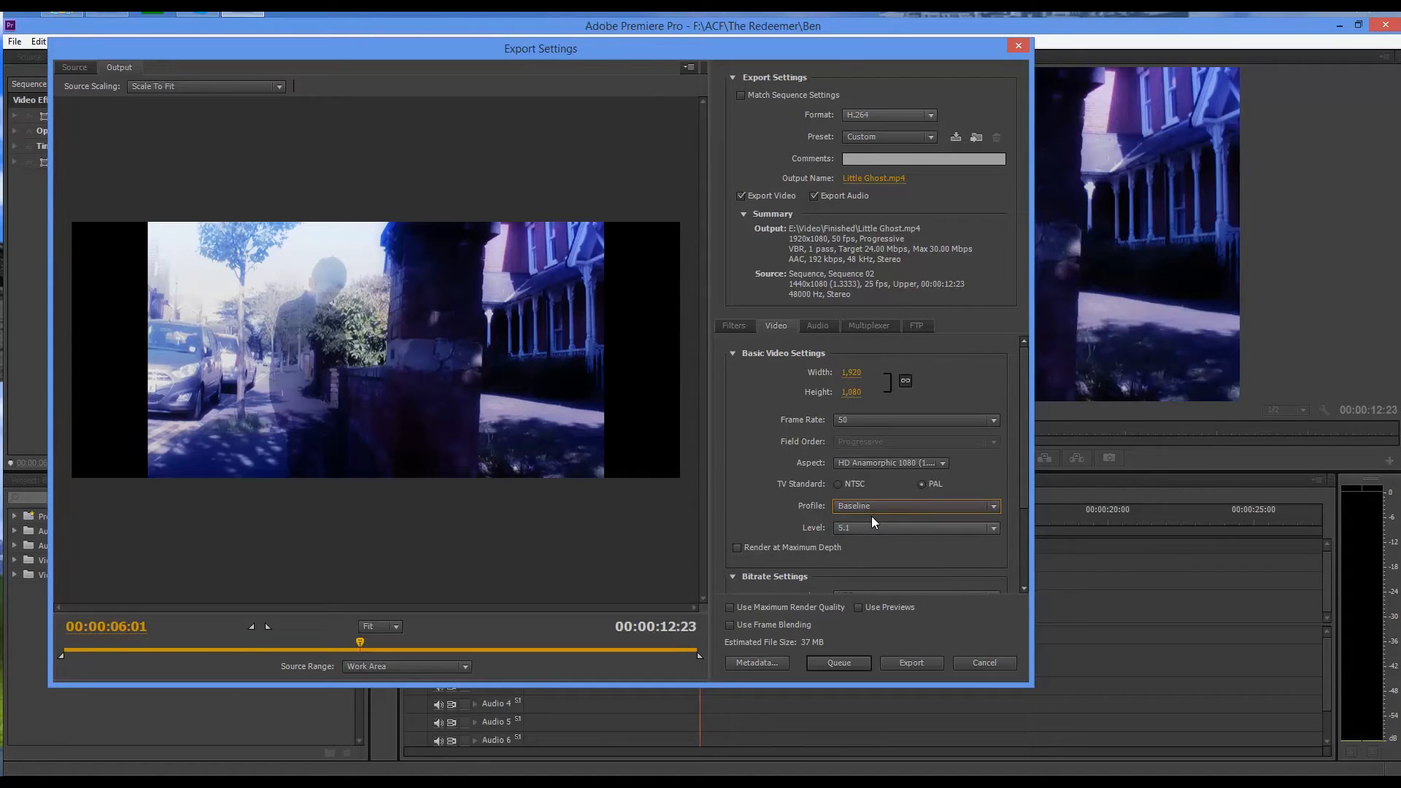
# Set the pixel aspect to Square Pixels (1.0) and the frame rate to 25.
pyautogui.click(887, 464)
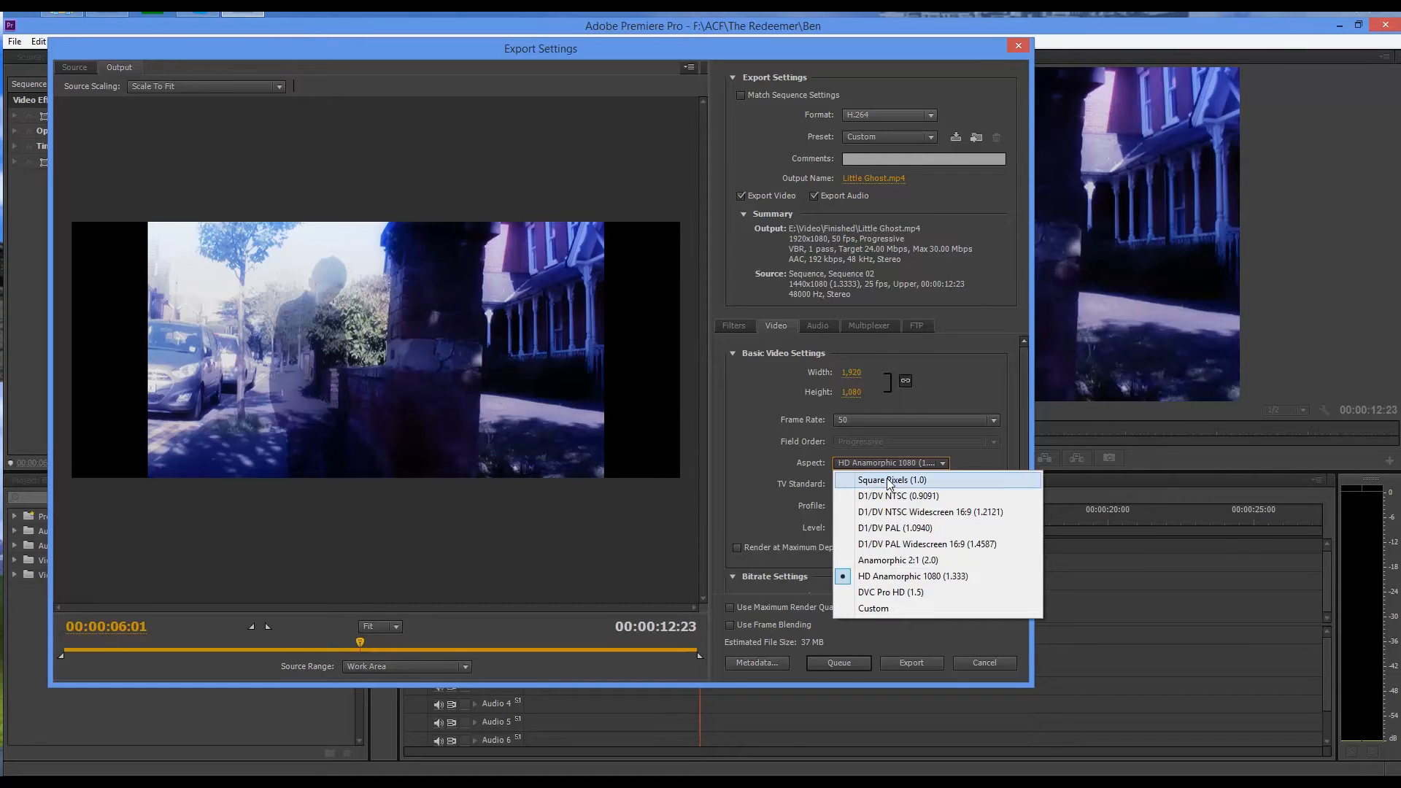
pyautogui.click(890, 480)
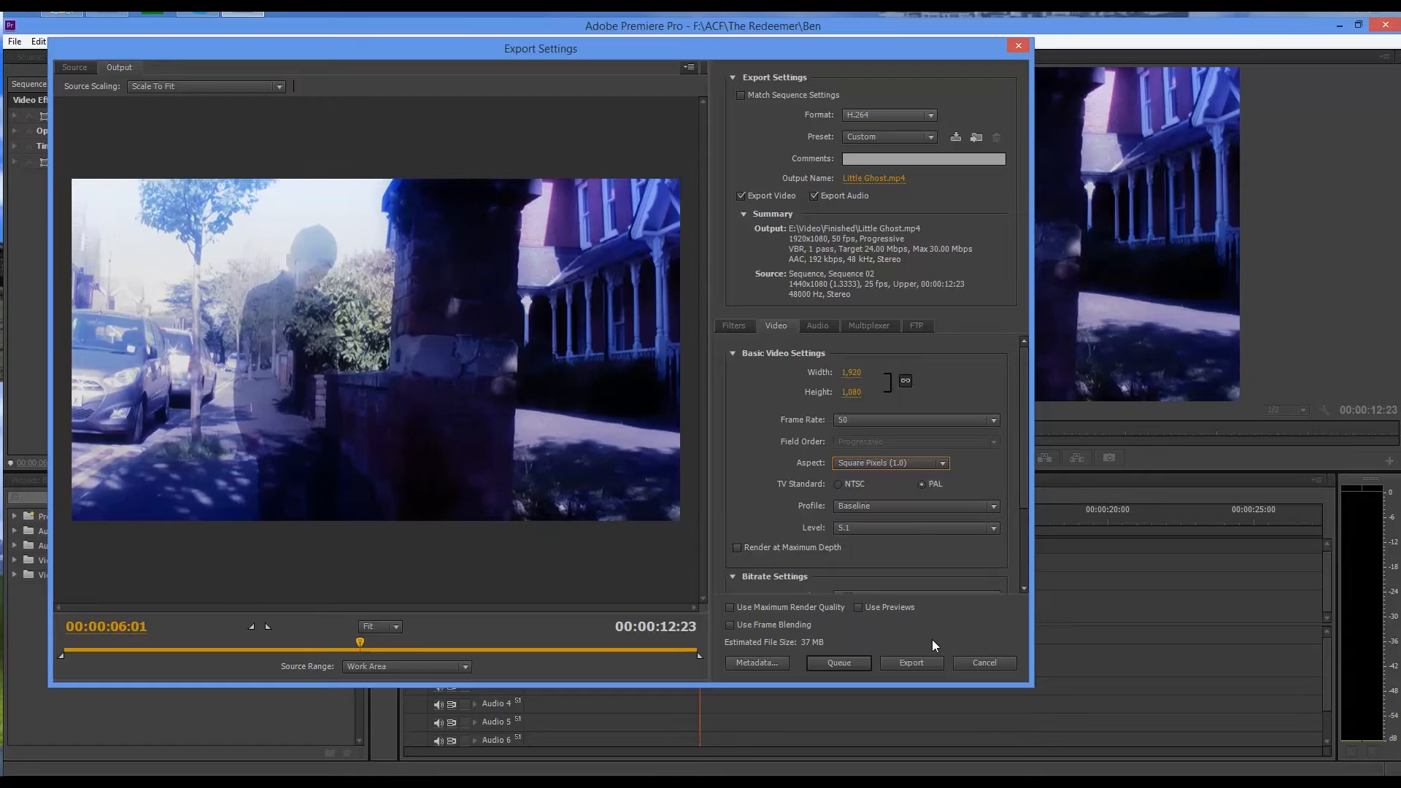
pyautogui.click(876, 420)
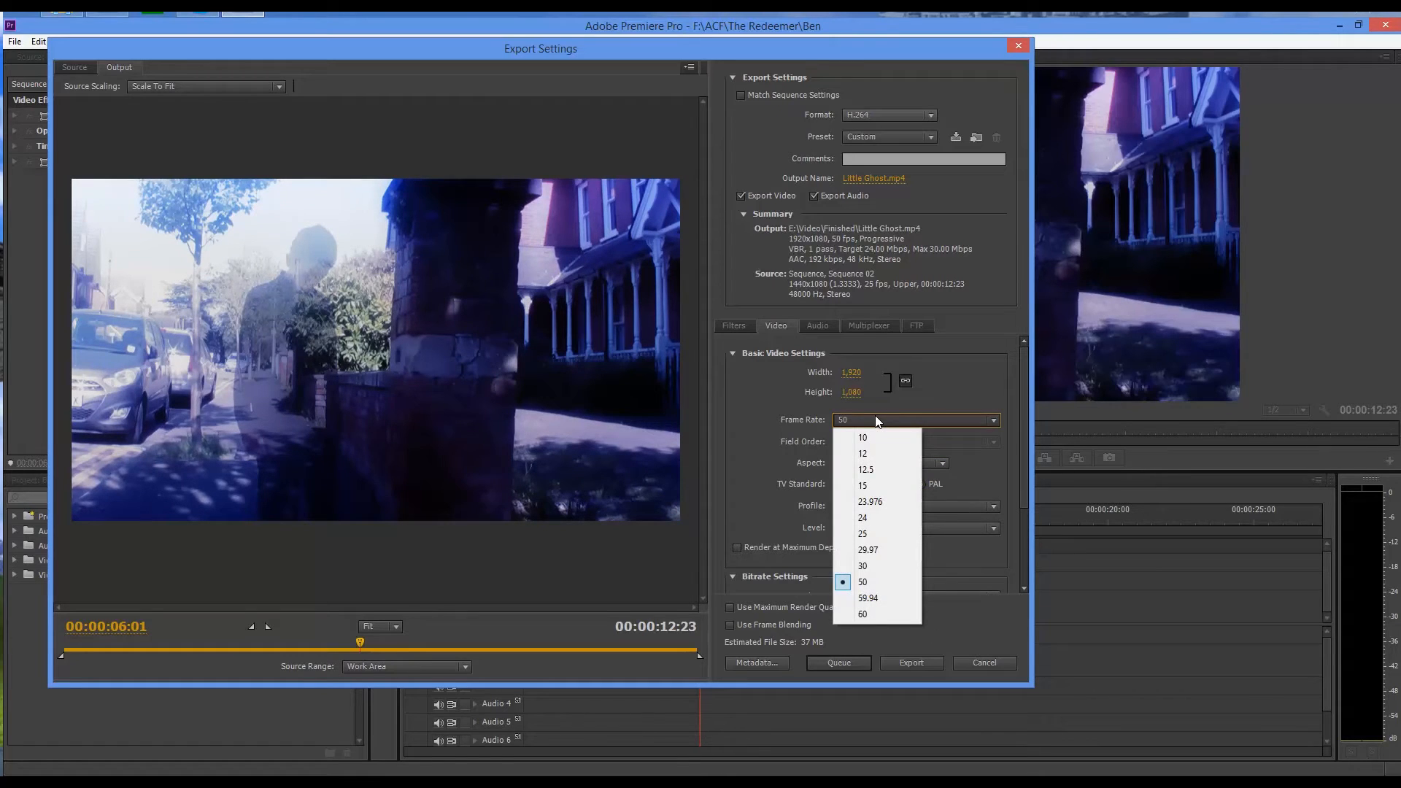
pyautogui.click(879, 536)
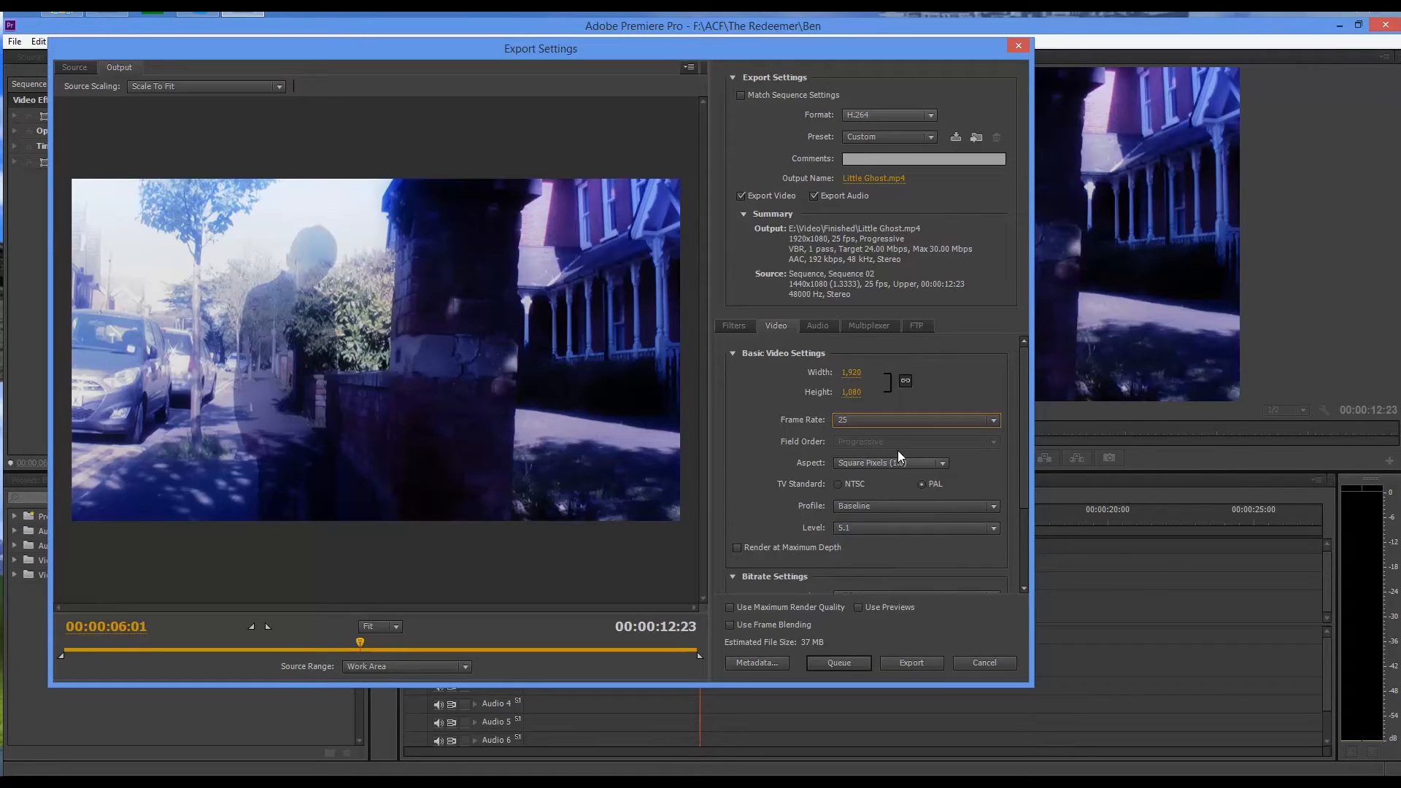
# Try export frame rates of 24 and 29.97, and go back to 25.
pyautogui.click(903, 425)
pyautogui.click(887, 511)
pyautogui.click(883, 424)
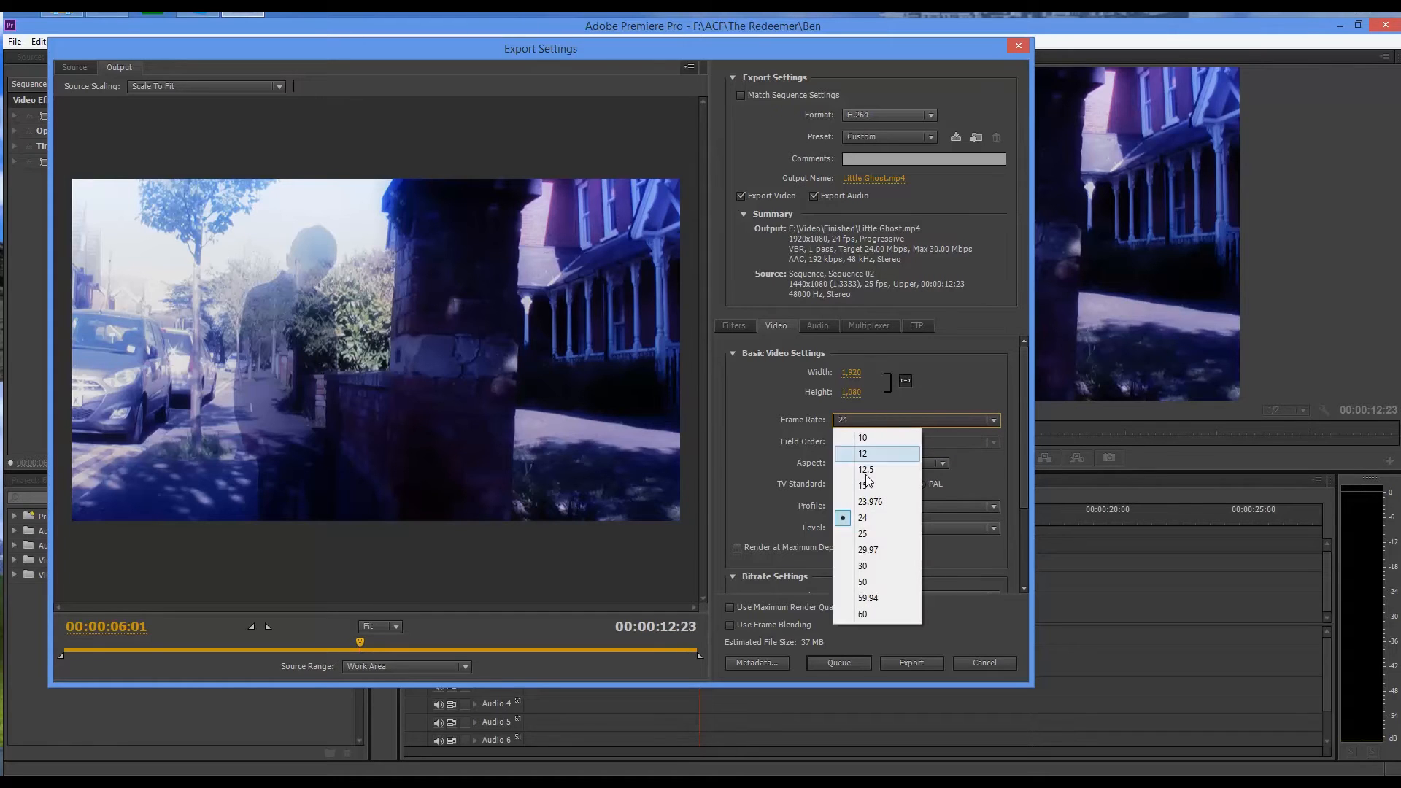
pyautogui.click(864, 553)
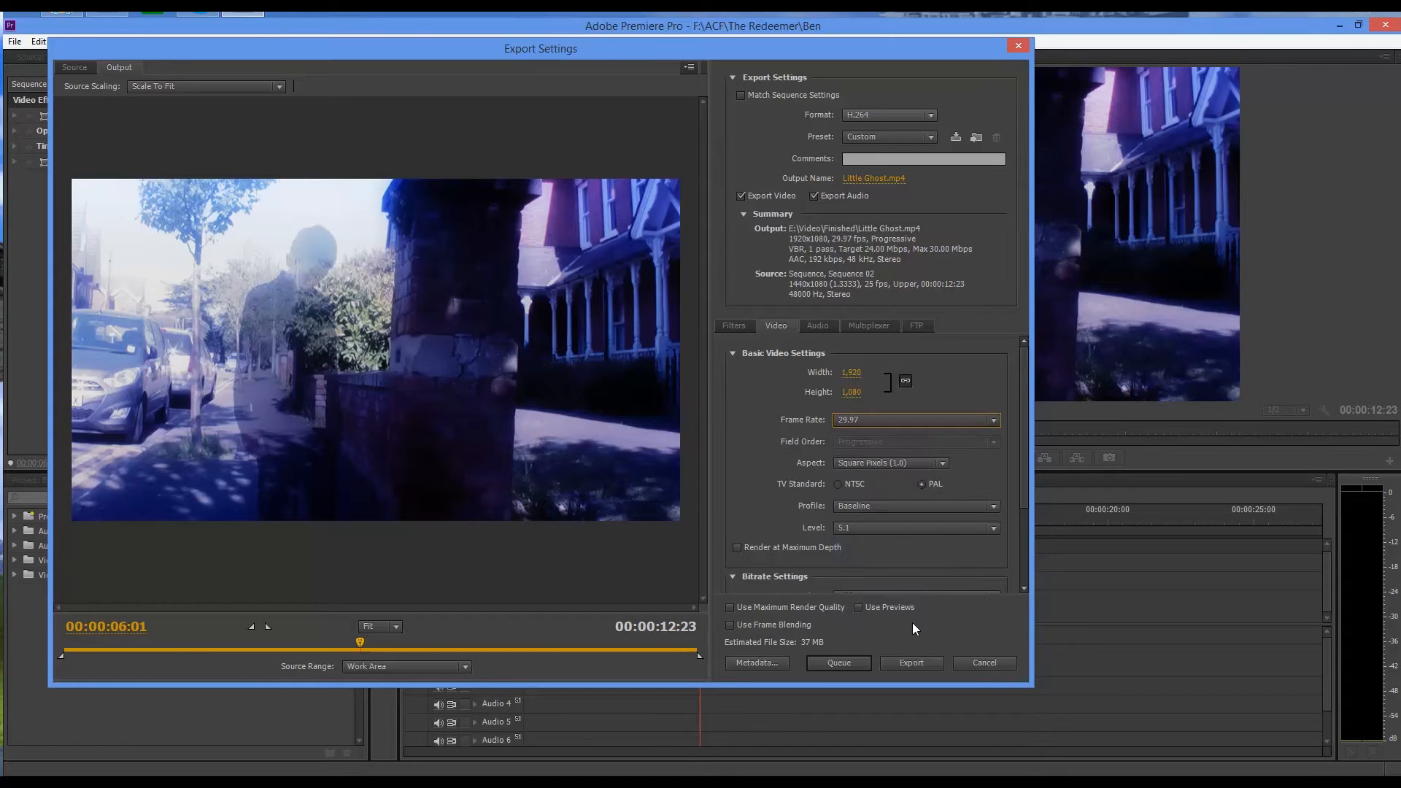
pyautogui.click(867, 422)
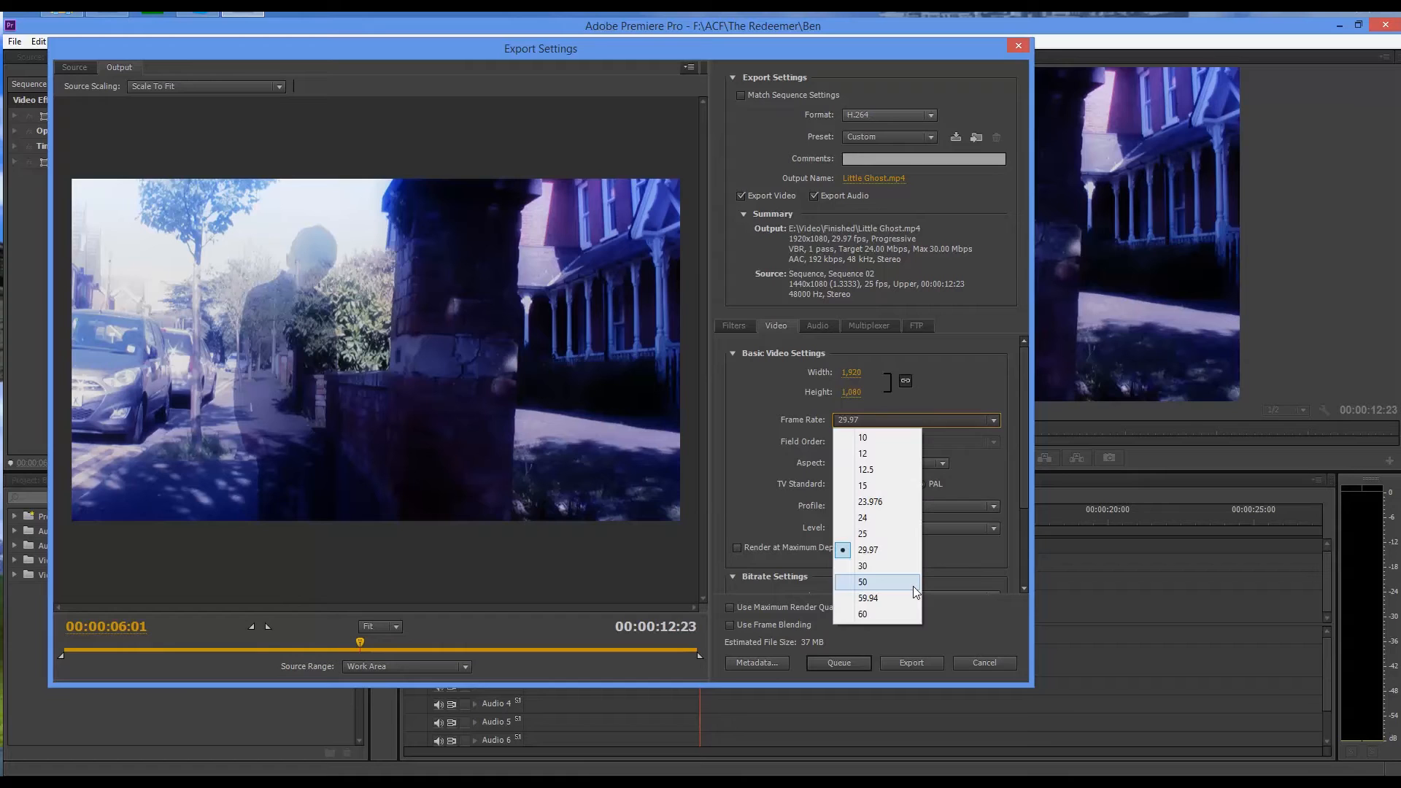
pyautogui.click(891, 534)
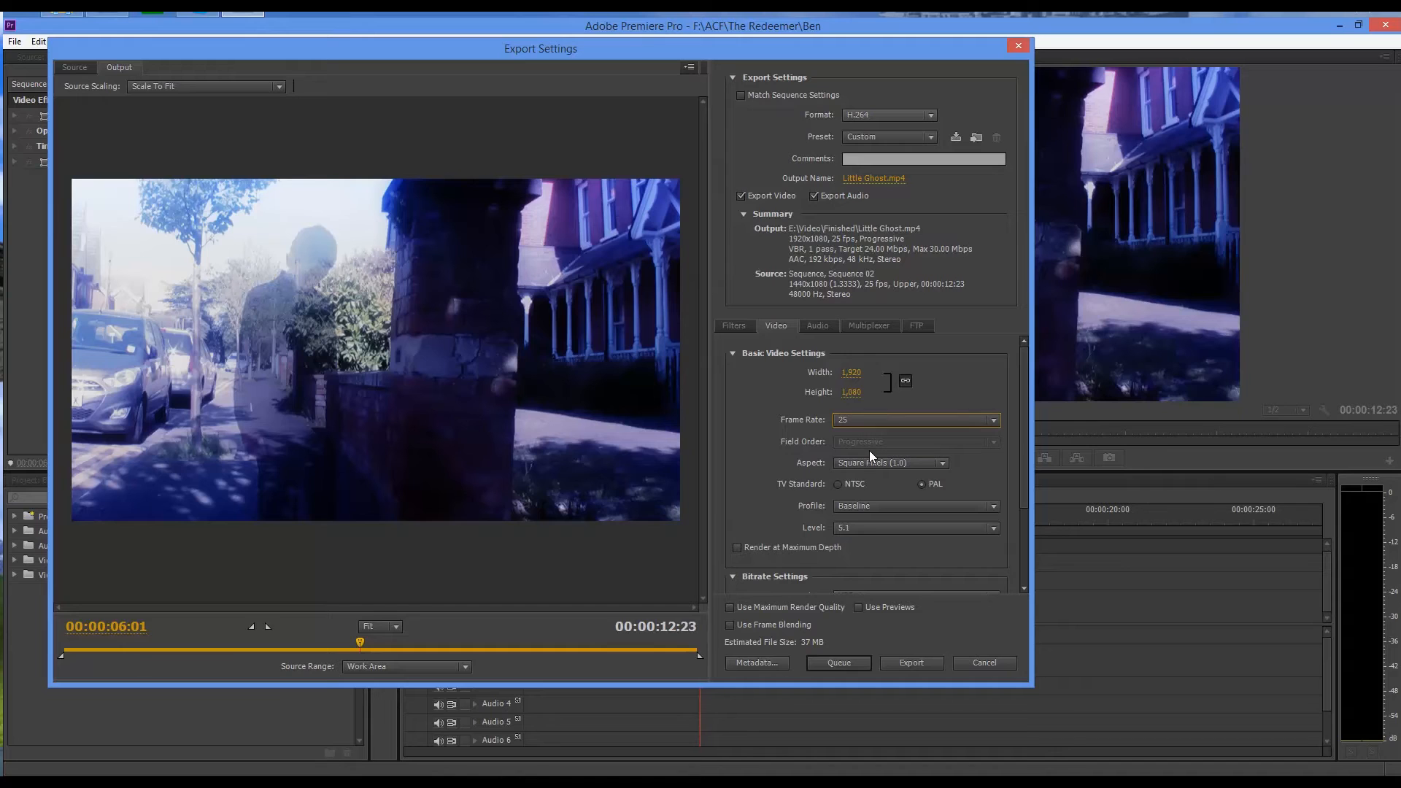
# Enable rendering at maximum depth and set the bitrate encoding to VBR, 2 pass.
pyautogui.click(737, 547)
pyautogui.moveTo(1025, 384); pyautogui.dragTo(1017, 508)
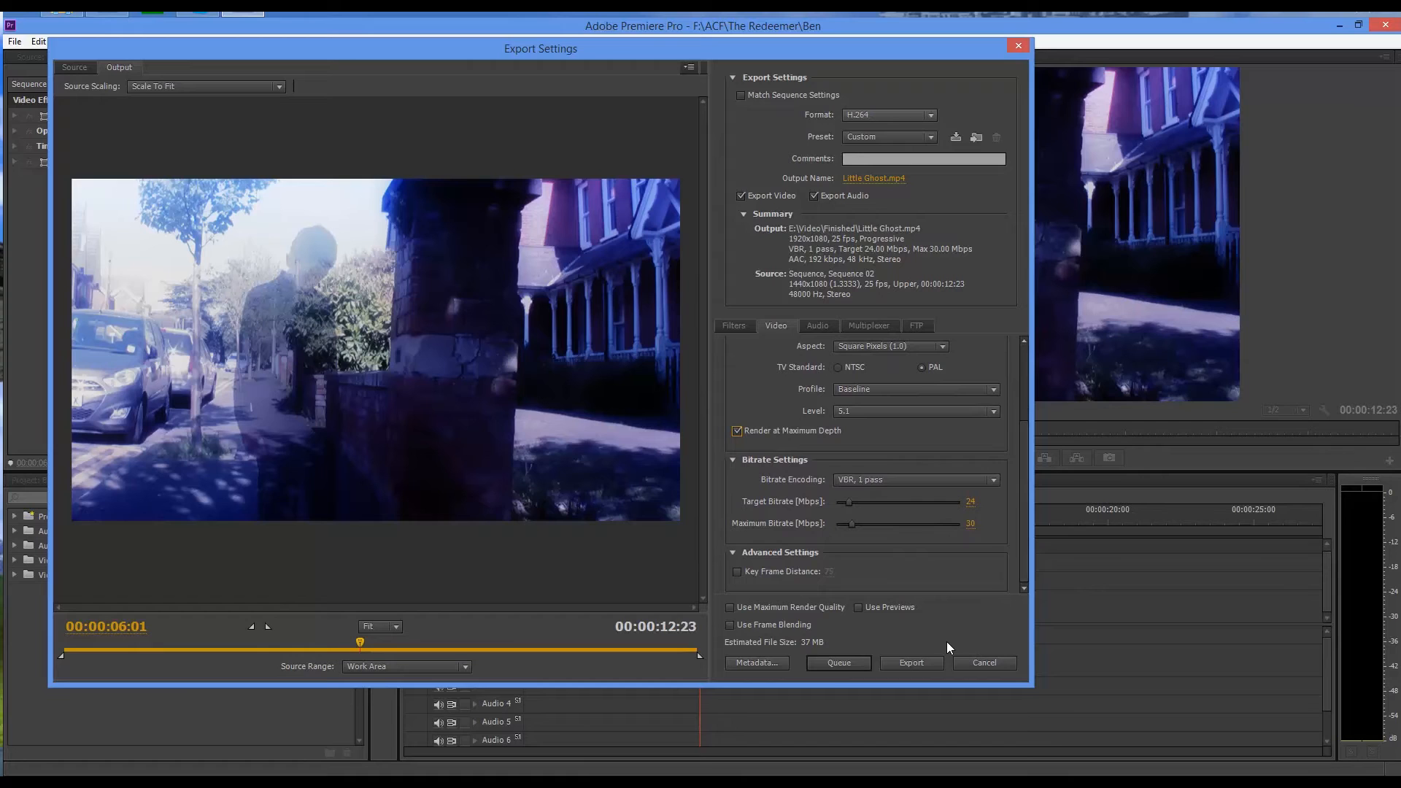
pyautogui.click(861, 480)
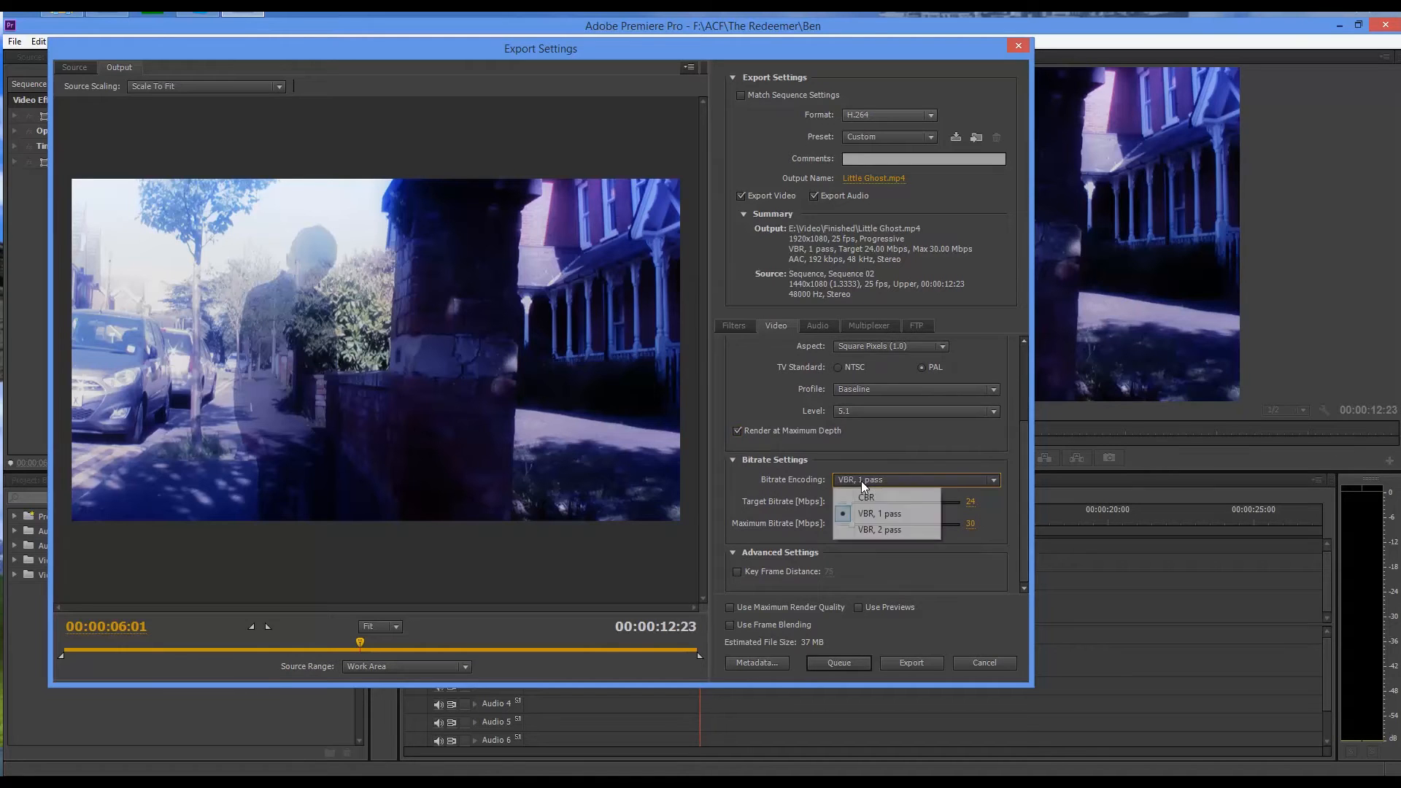
pyautogui.click(873, 534)
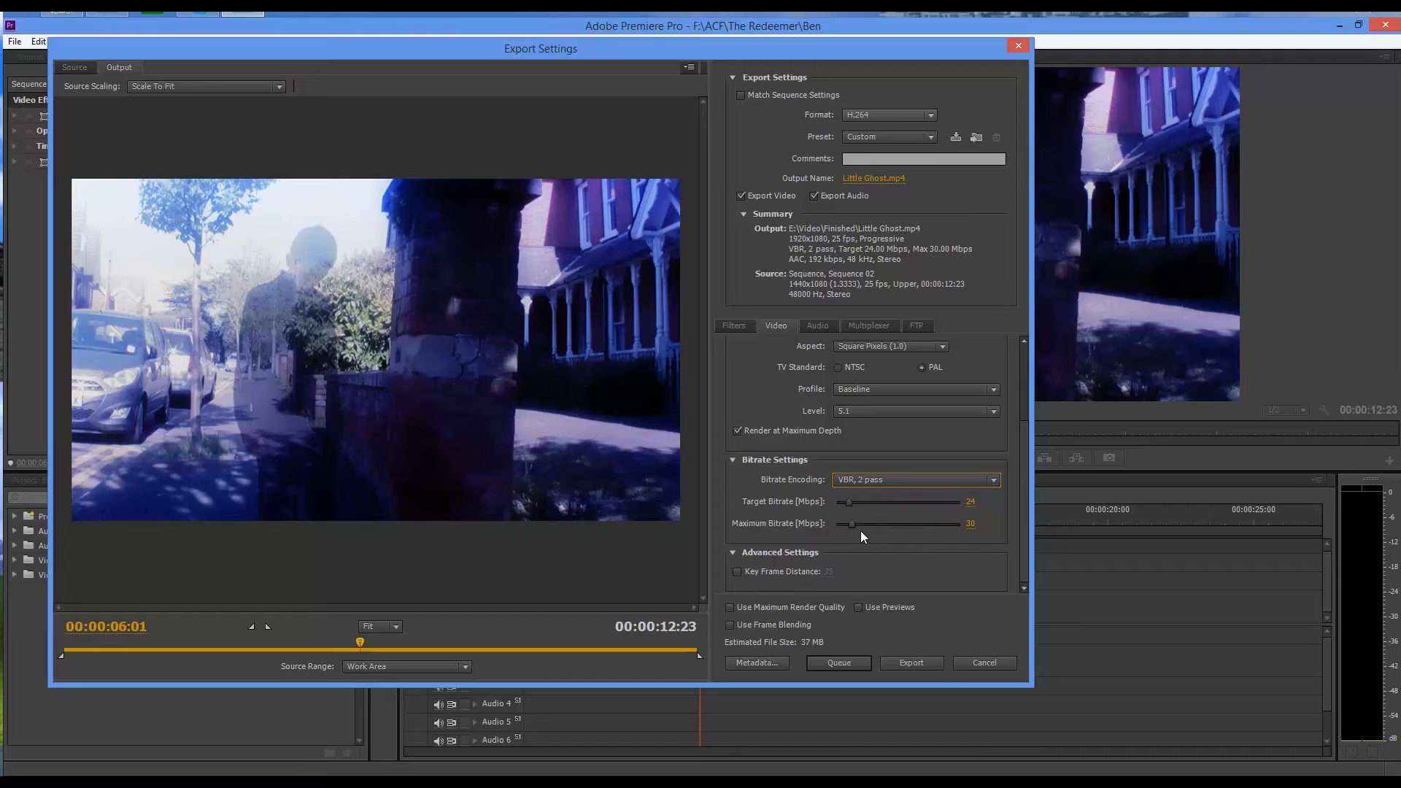
# Set the target bitrate to 40 Mbps and the maximum bitrate to 120 Mbps, with the key frame distance enabled.
pyautogui.click(848, 500)
pyautogui.click(970, 502)
pyautogui.write('40')
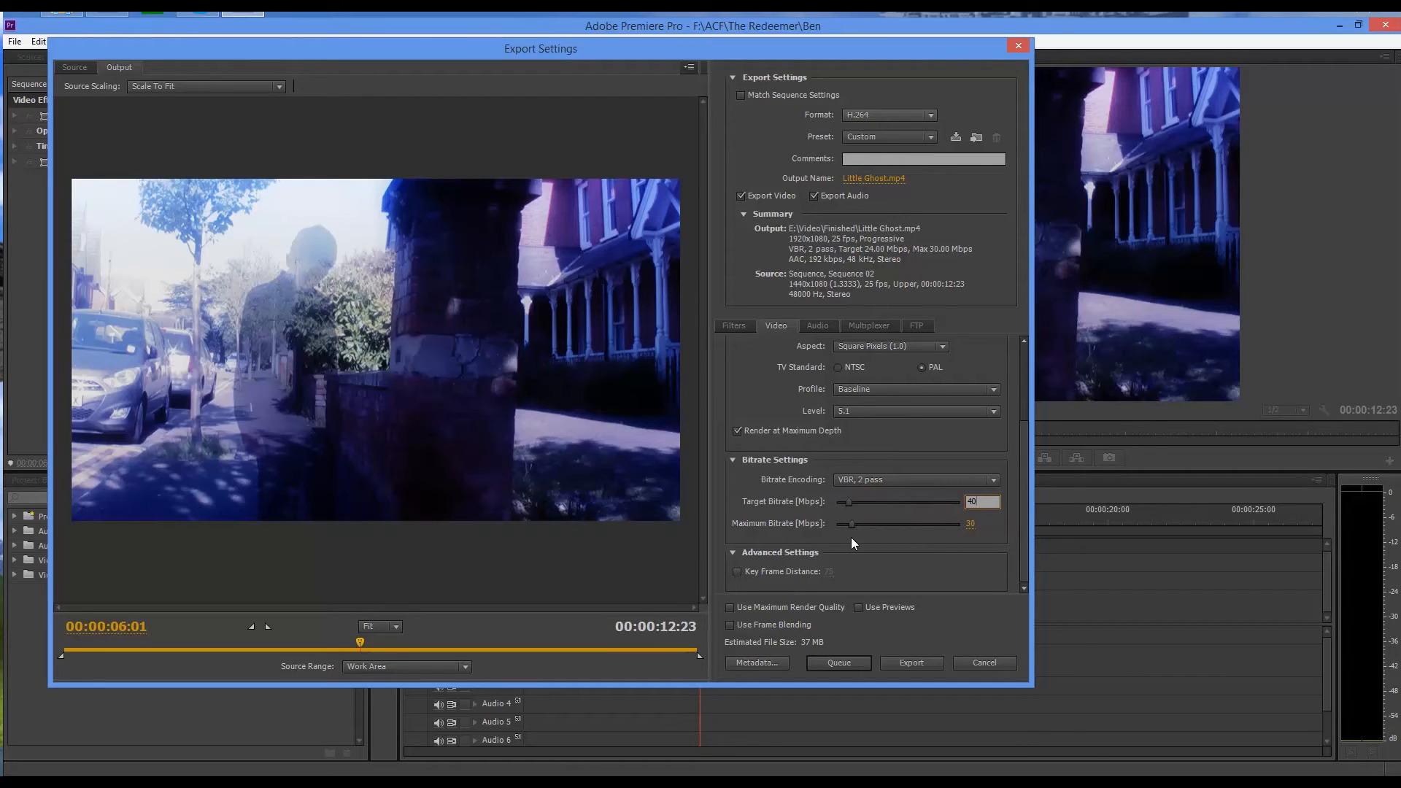
pyautogui.click(973, 525)
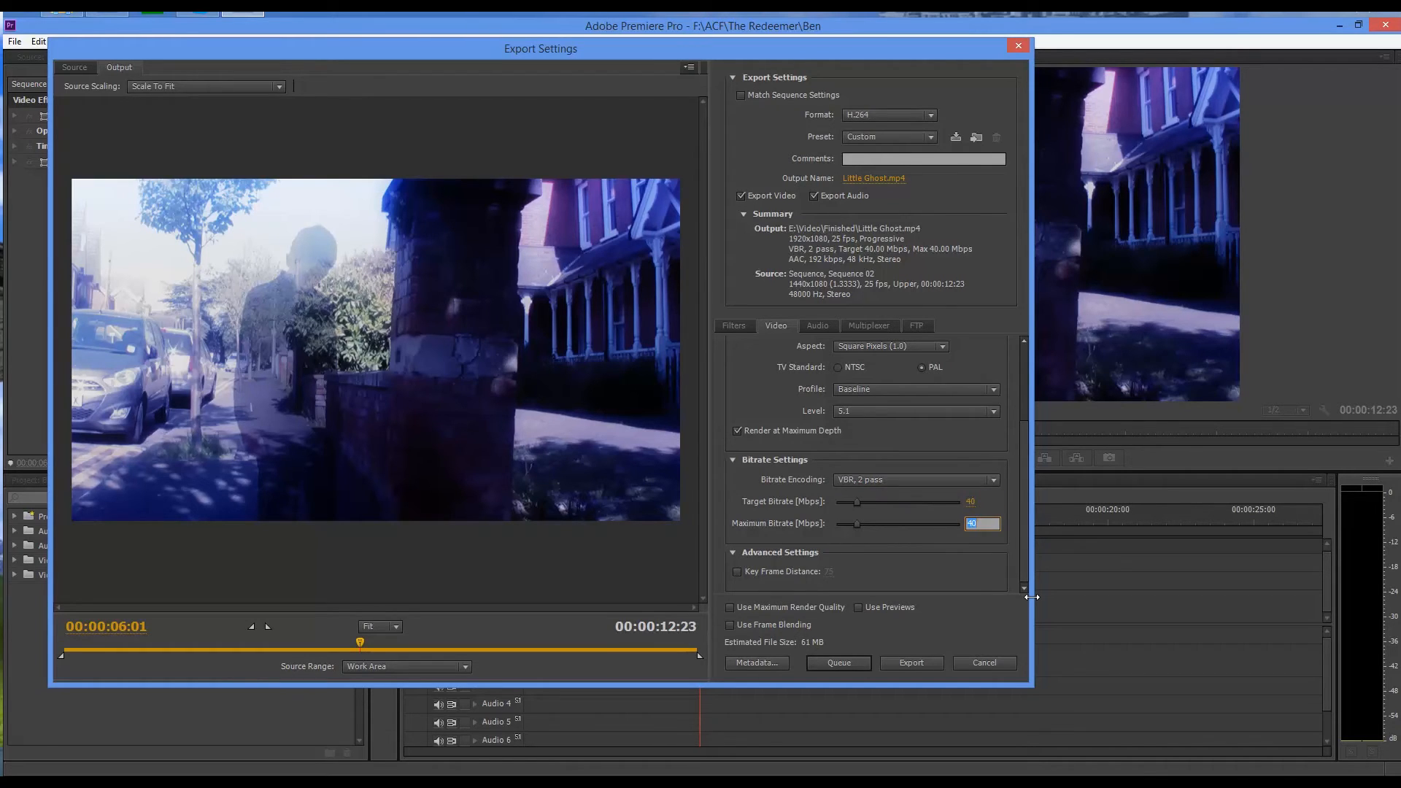
pyautogui.write('12')
pyautogui.press('Return')
pyautogui.click(737, 572)
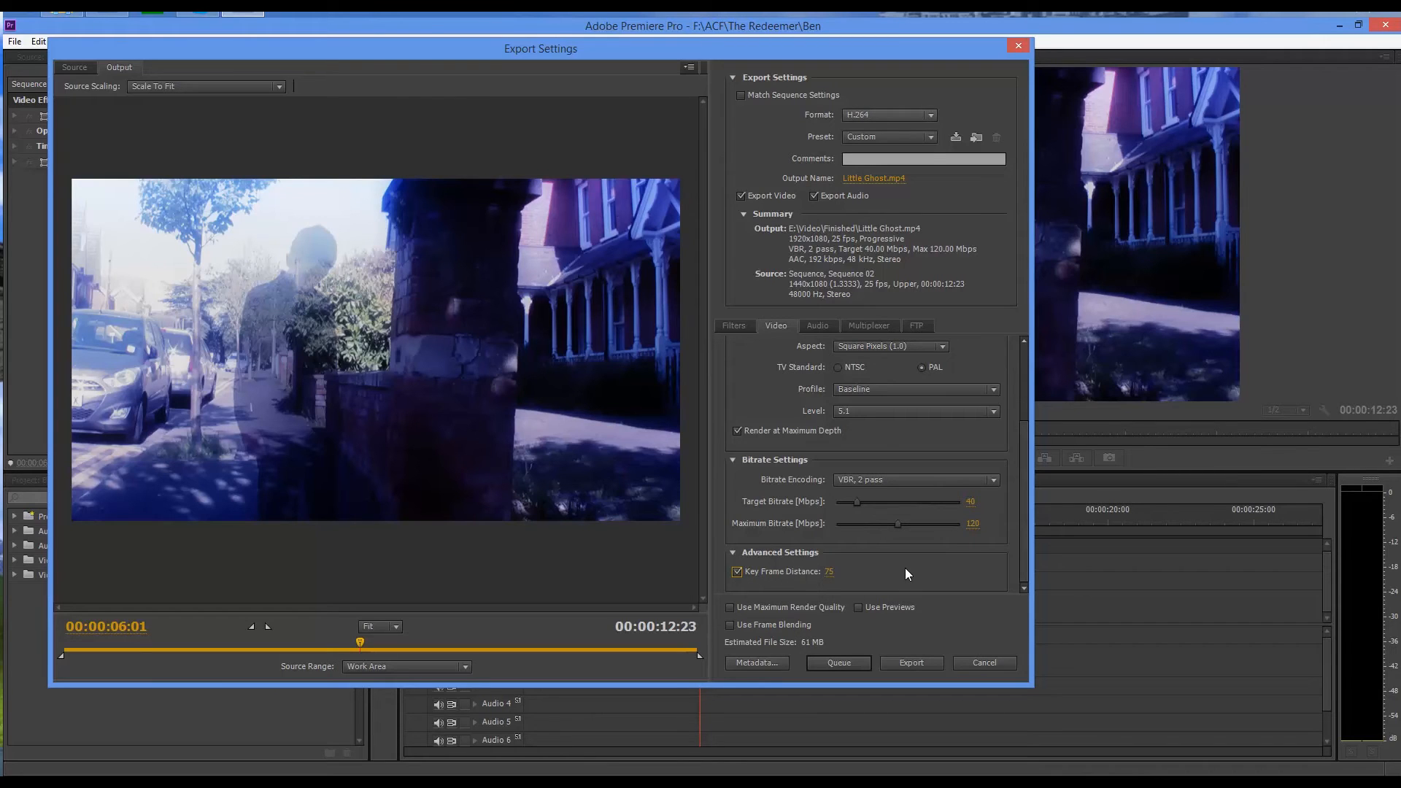
# Review the video settings again and look over the audio, multiplexer and FTP export settings.
pyautogui.moveTo(1023, 559); pyautogui.dragTo(1037, 409)
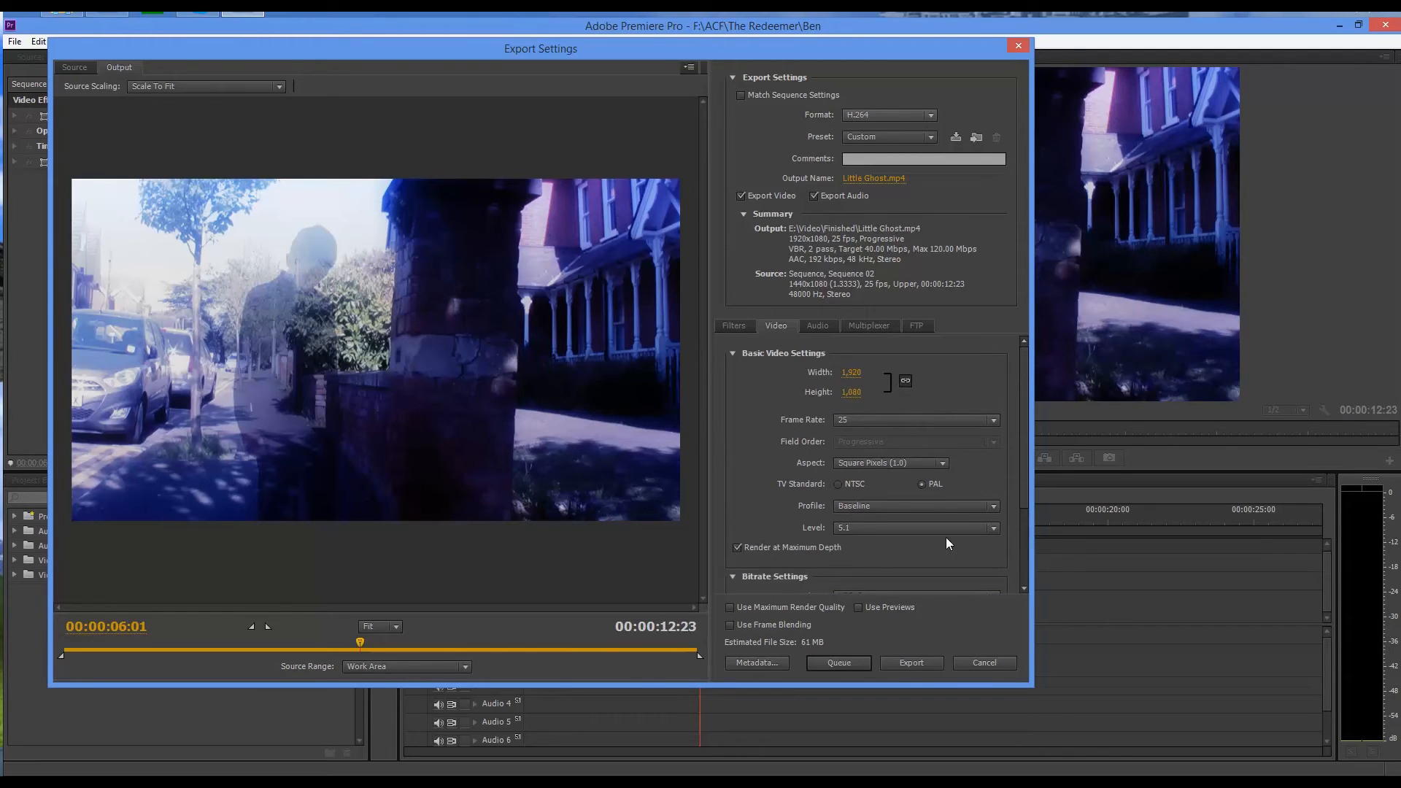
pyautogui.moveTo(1020, 480); pyautogui.dragTo(1011, 551)
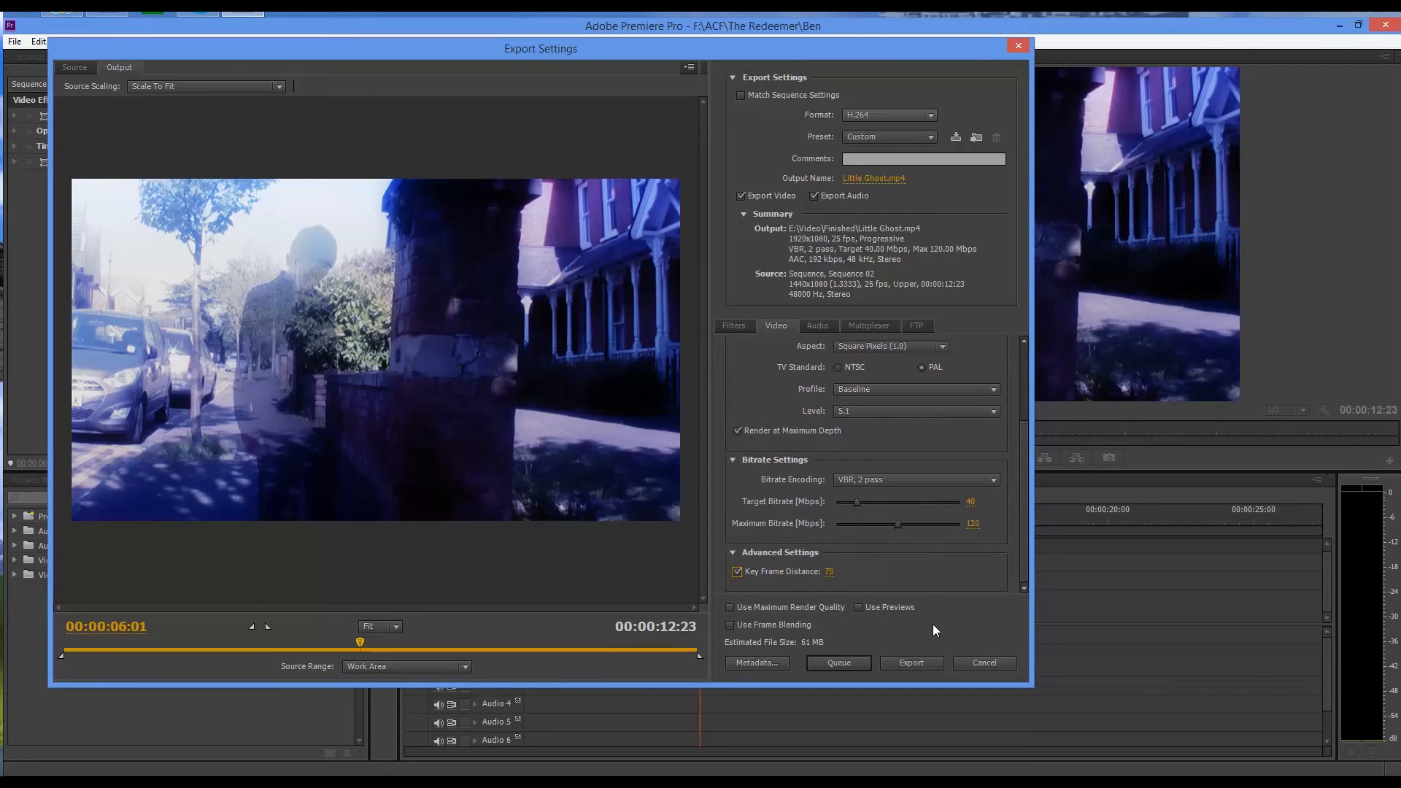
pyautogui.moveTo(1026, 570); pyautogui.dragTo(1013, 436)
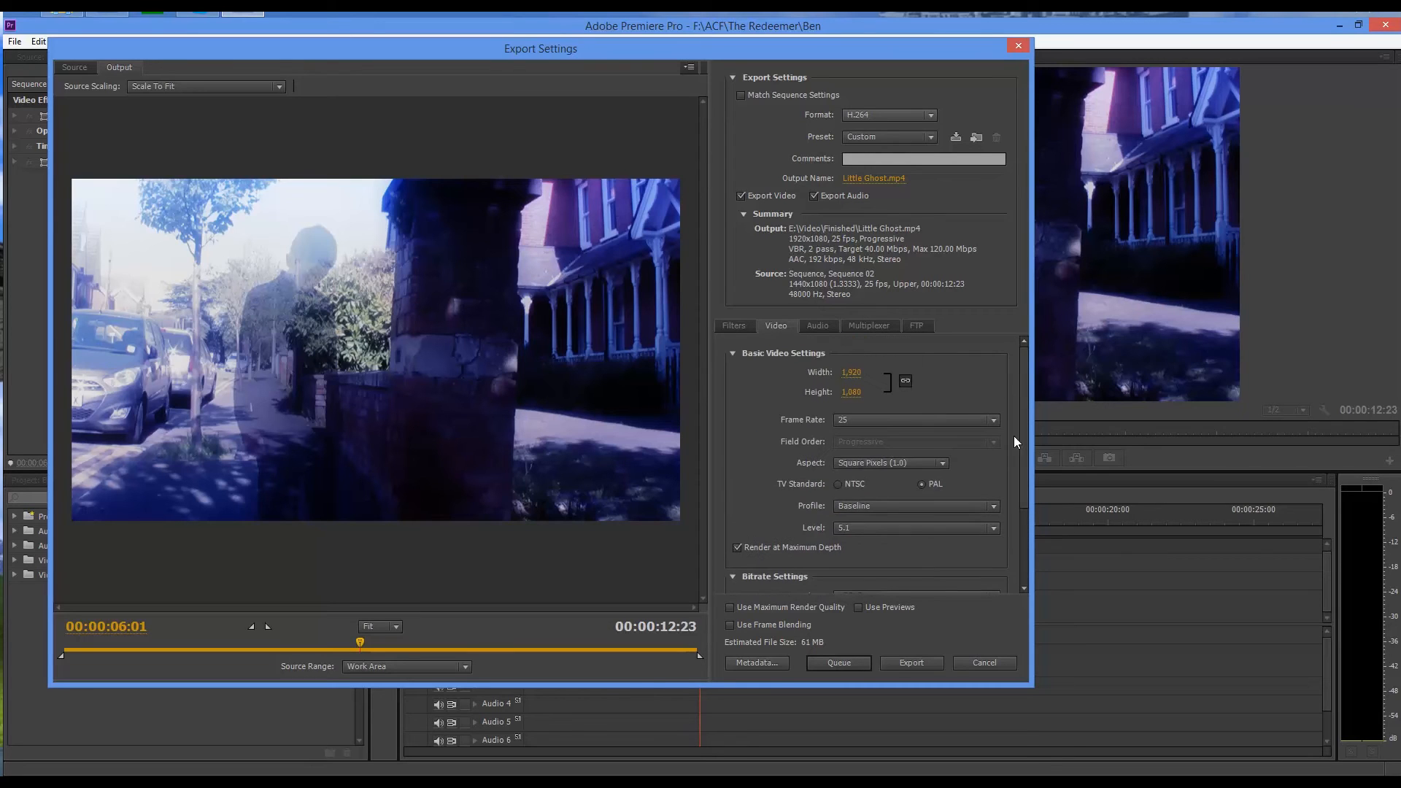
pyautogui.click(816, 325)
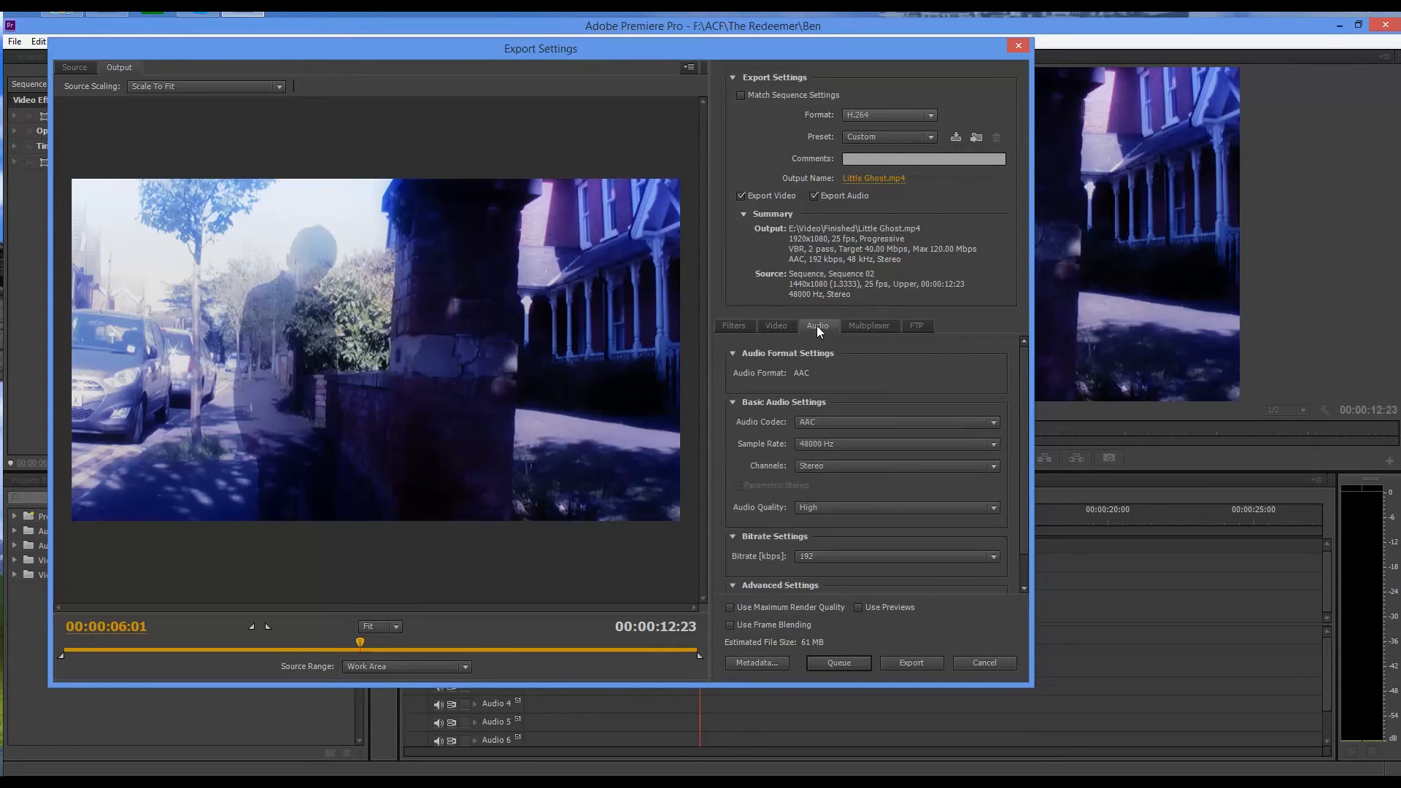
pyautogui.click(863, 328)
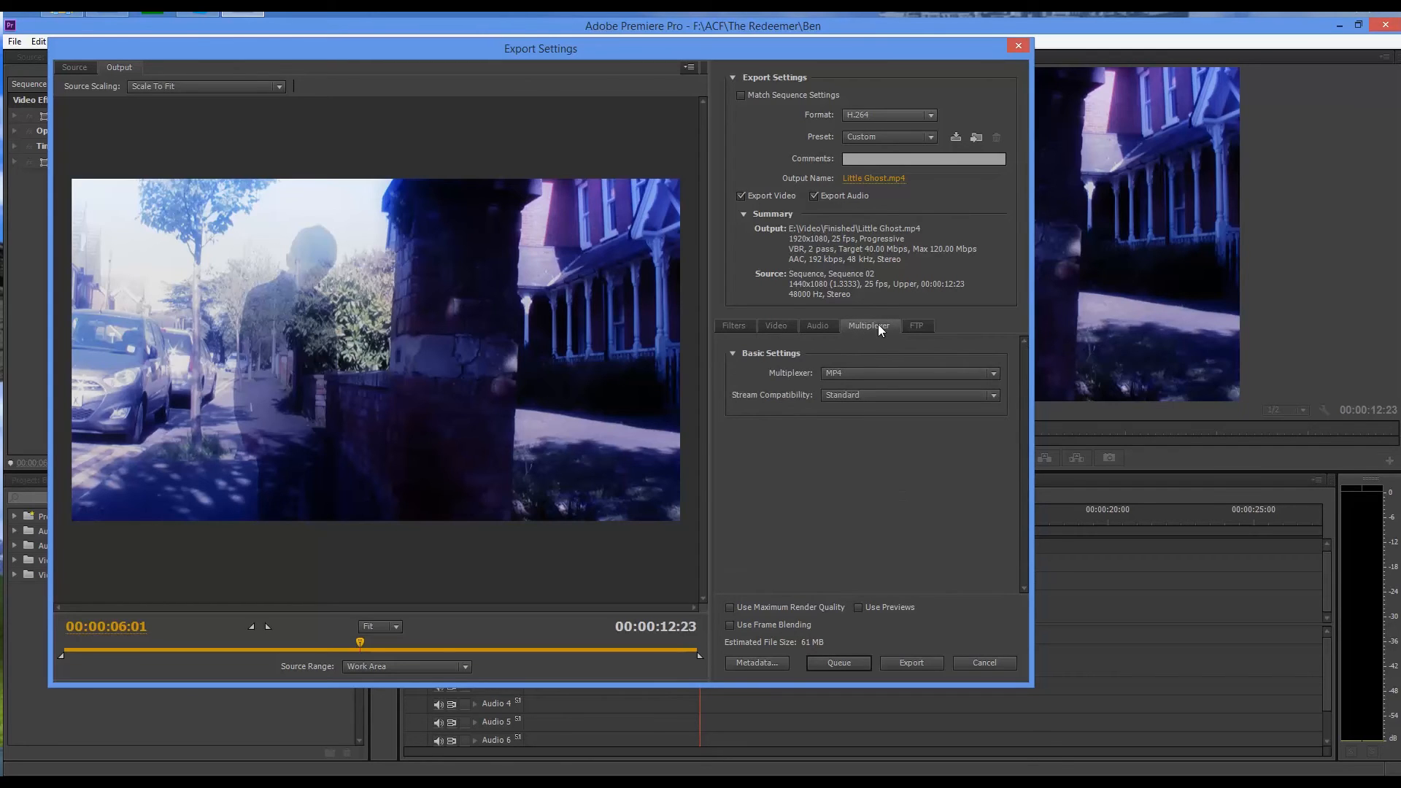
pyautogui.click(918, 328)
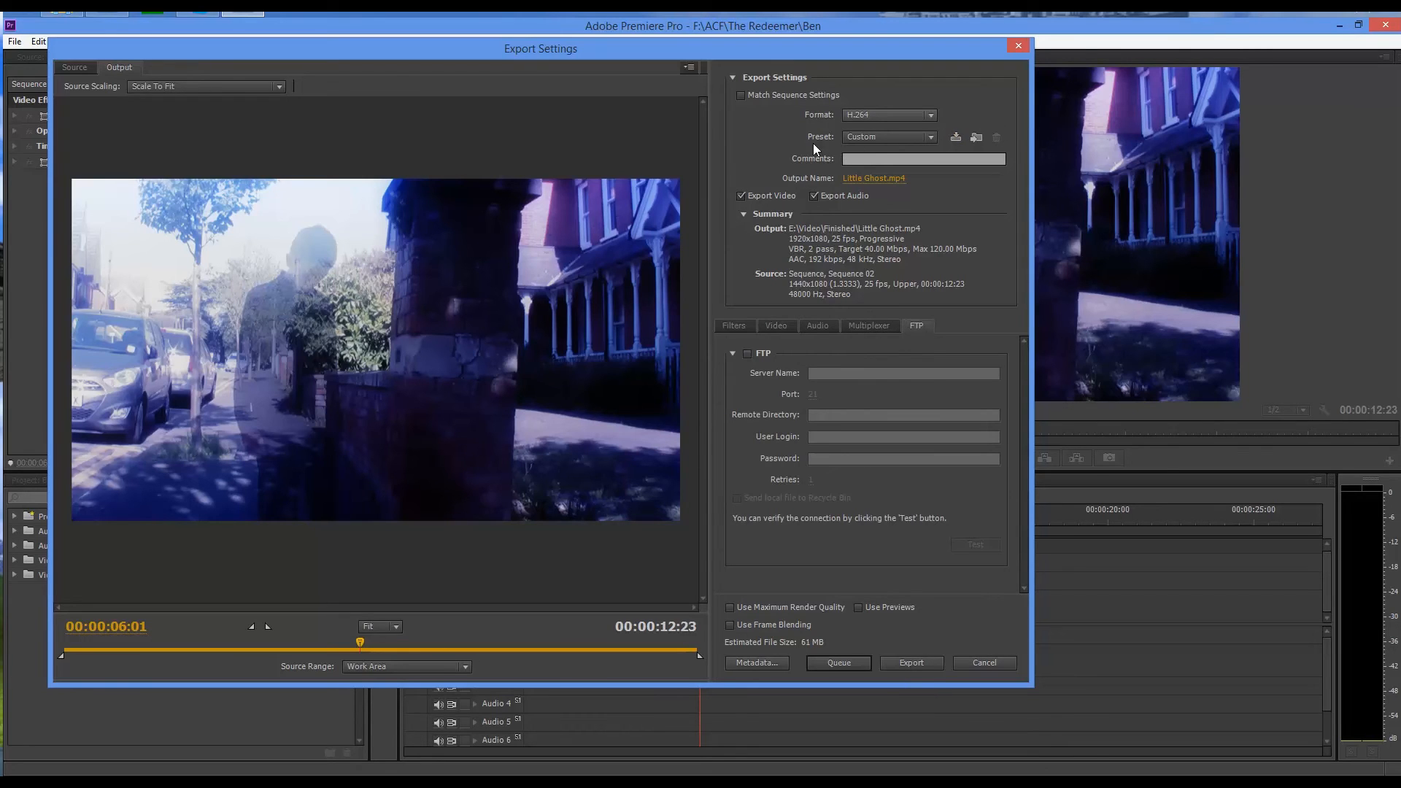
# Save the export settings as a preset named with the creator's first name followed by "YT Setting".
pyautogui.click(954, 138)
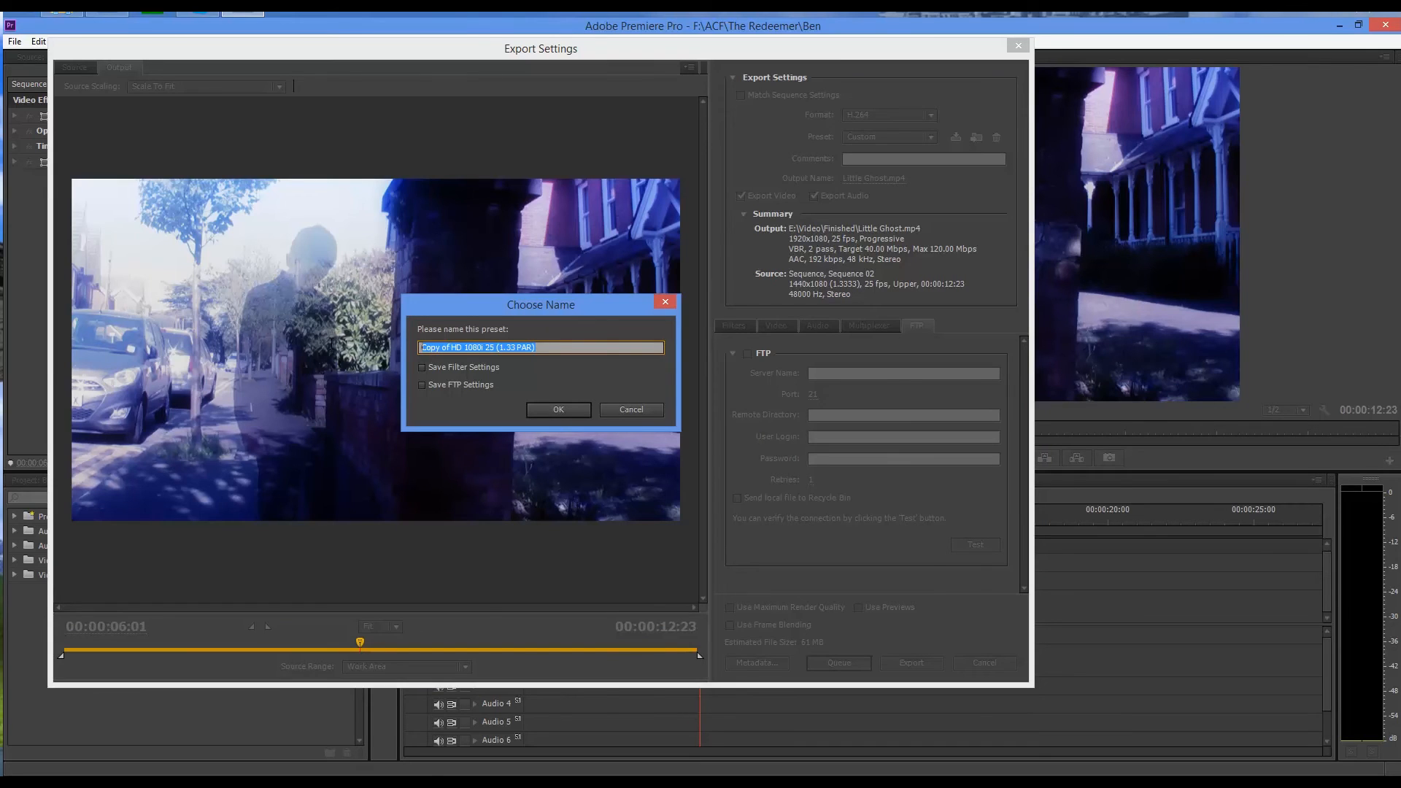
pyautogui.write('Jo')
pyautogui.write('hns YT Setting')
pyautogui.click(555, 406)
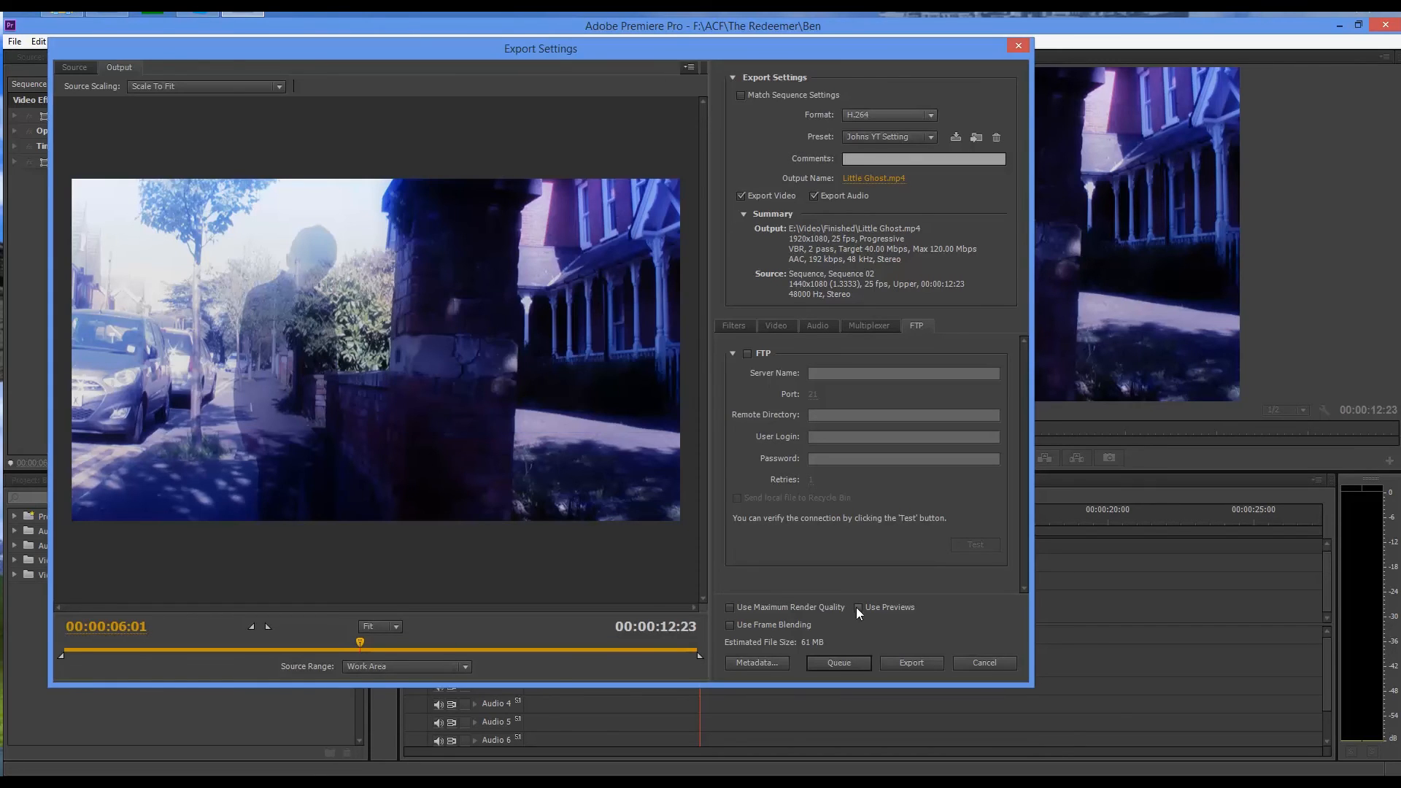
# Check the saved preset among the available presets and export the sequence with it.
pyautogui.click(898, 136)
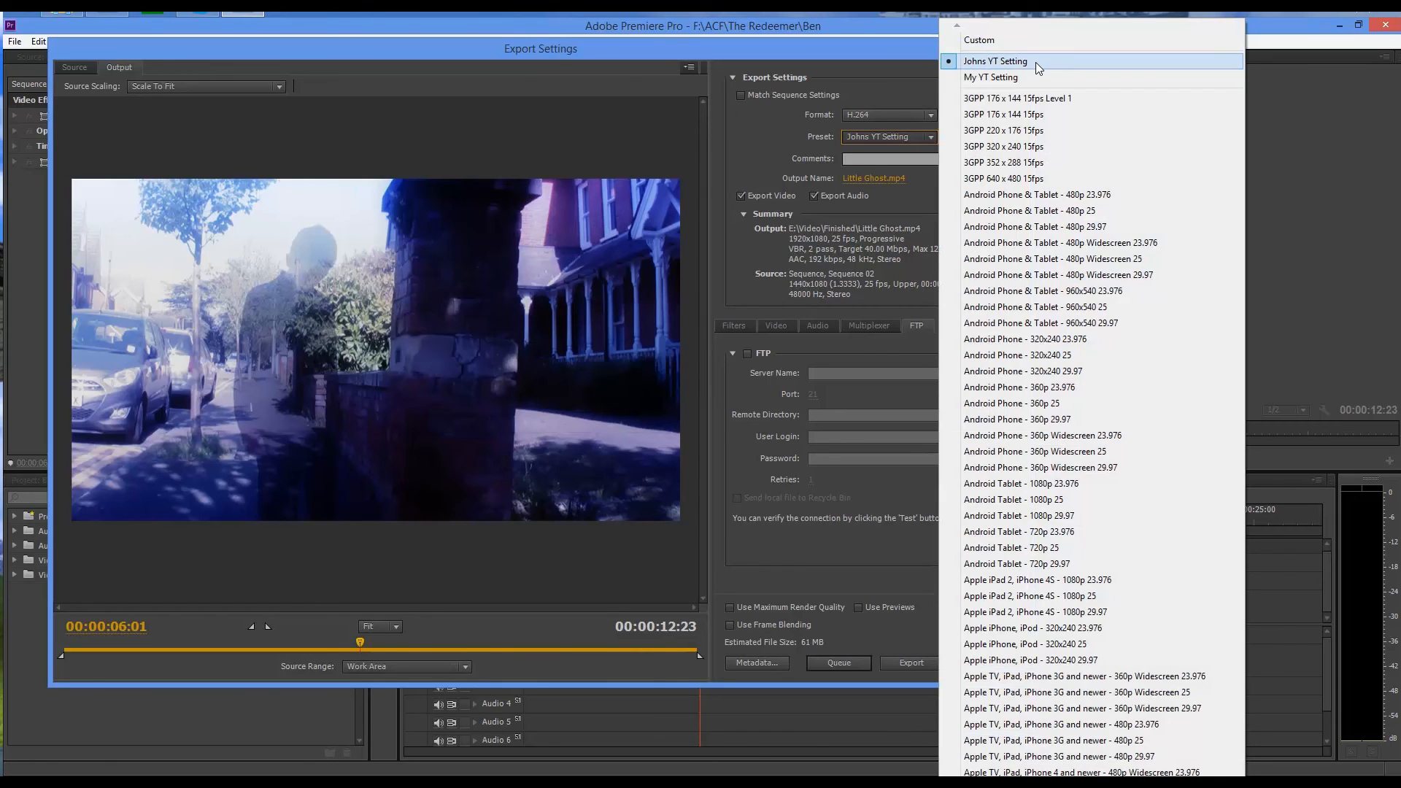
pyautogui.click(879, 86)
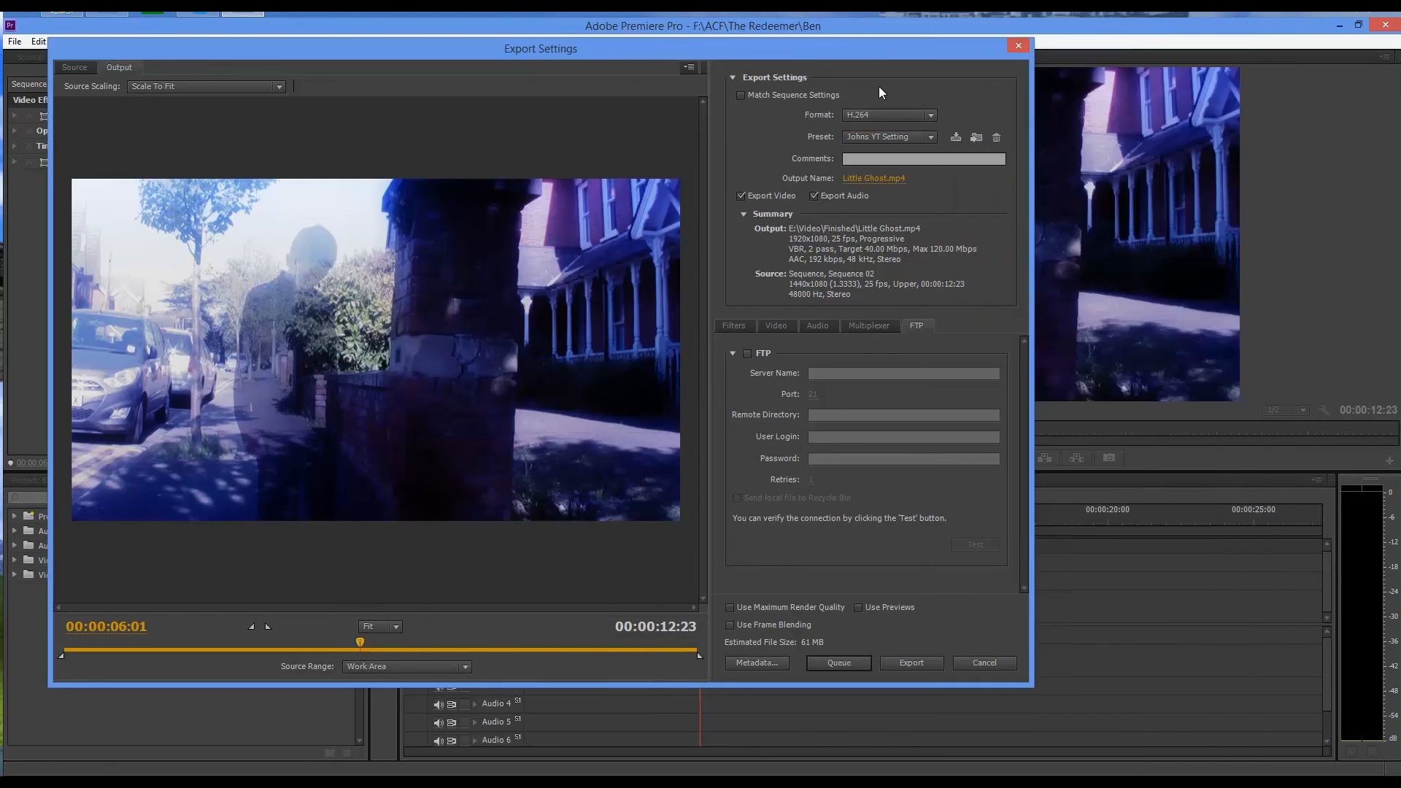
pyautogui.click(917, 661)
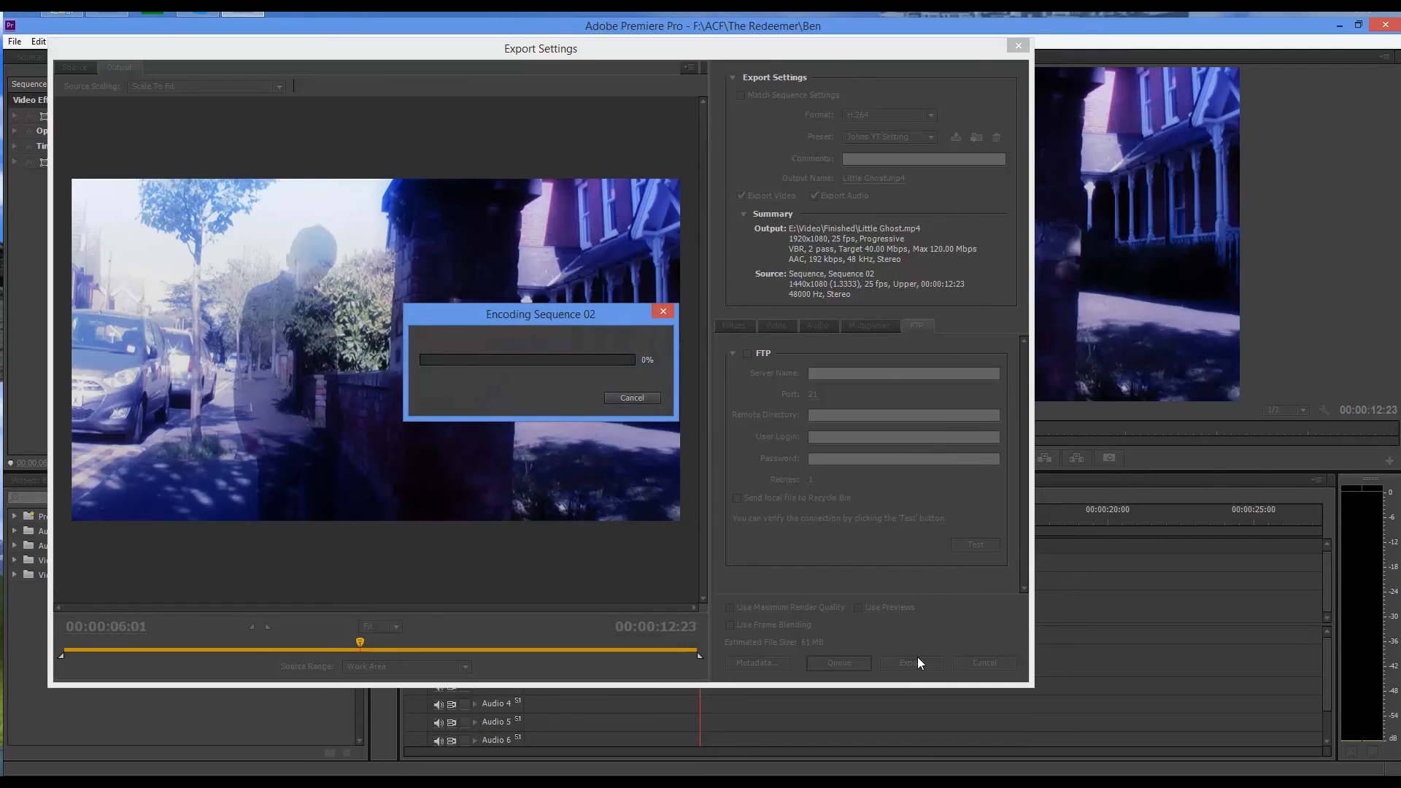